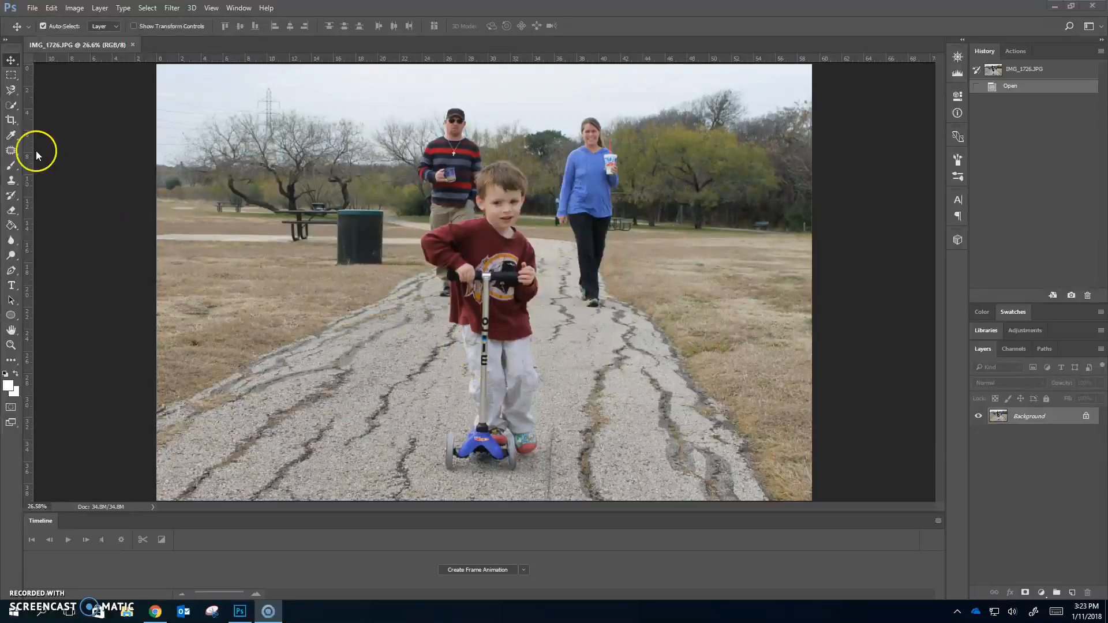
# Trace the boy and his scooter with the Magnetic Lasso, starting and closing the selection at the shirt hem
pyautogui.click(12, 88)
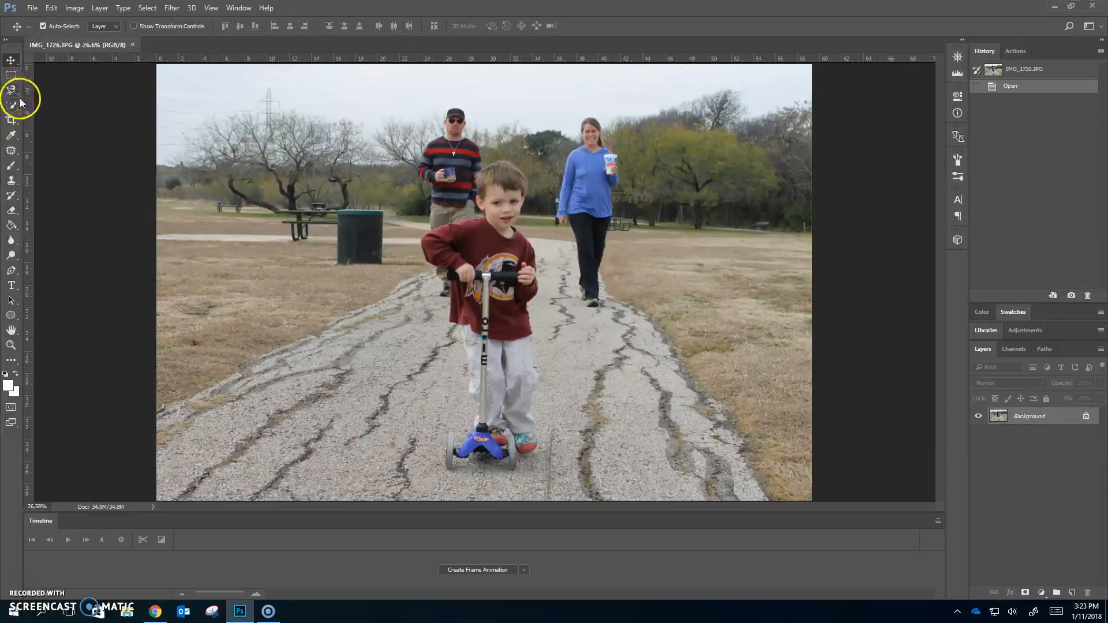
pyautogui.click(12, 89)
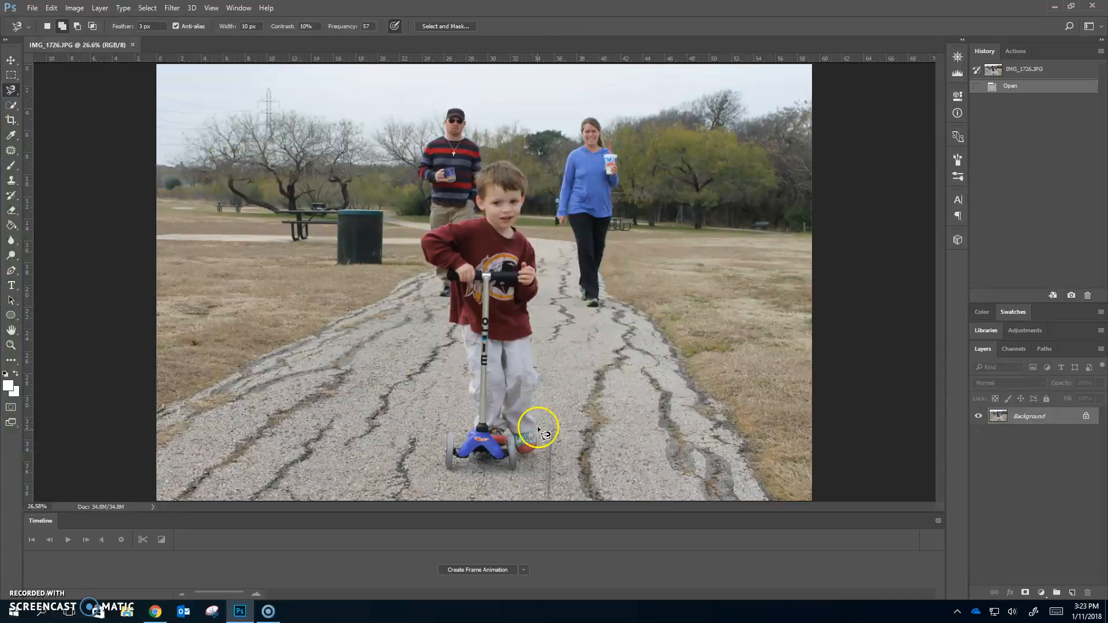
pyautogui.click(531, 334)
pyautogui.click(514, 225)
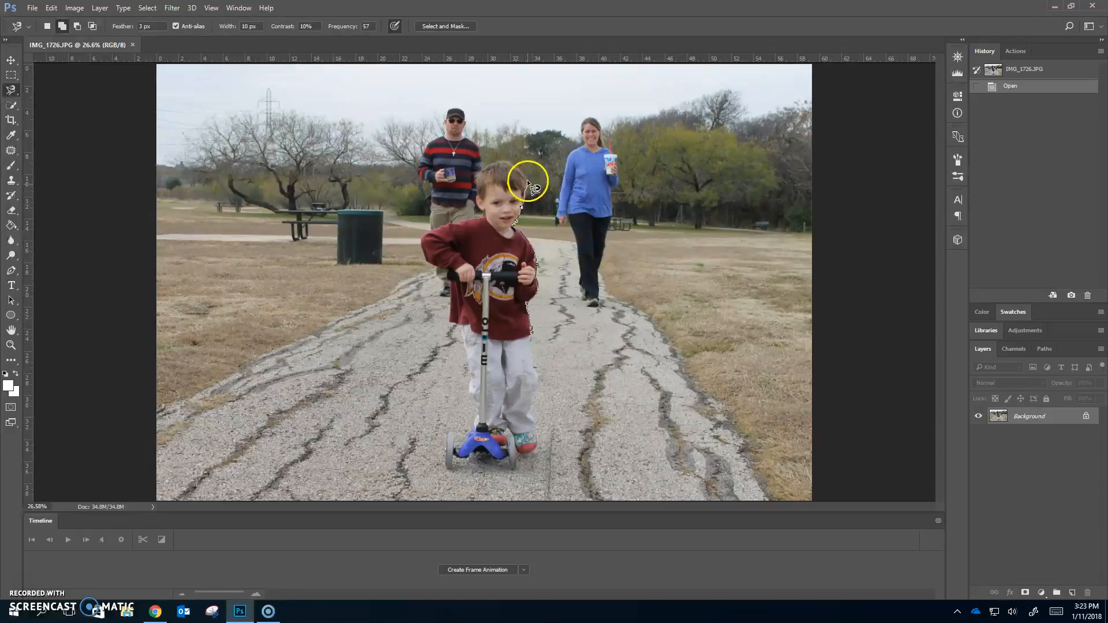
pyautogui.click(479, 197)
pyautogui.click(419, 245)
pyautogui.click(450, 324)
pyautogui.click(462, 326)
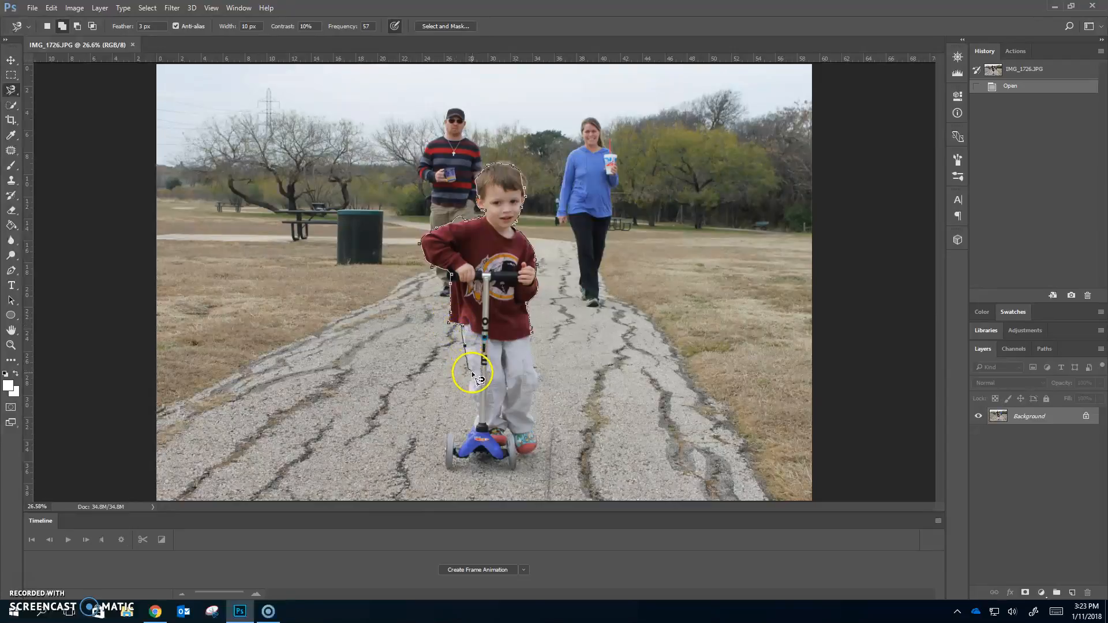
pyautogui.click(469, 393)
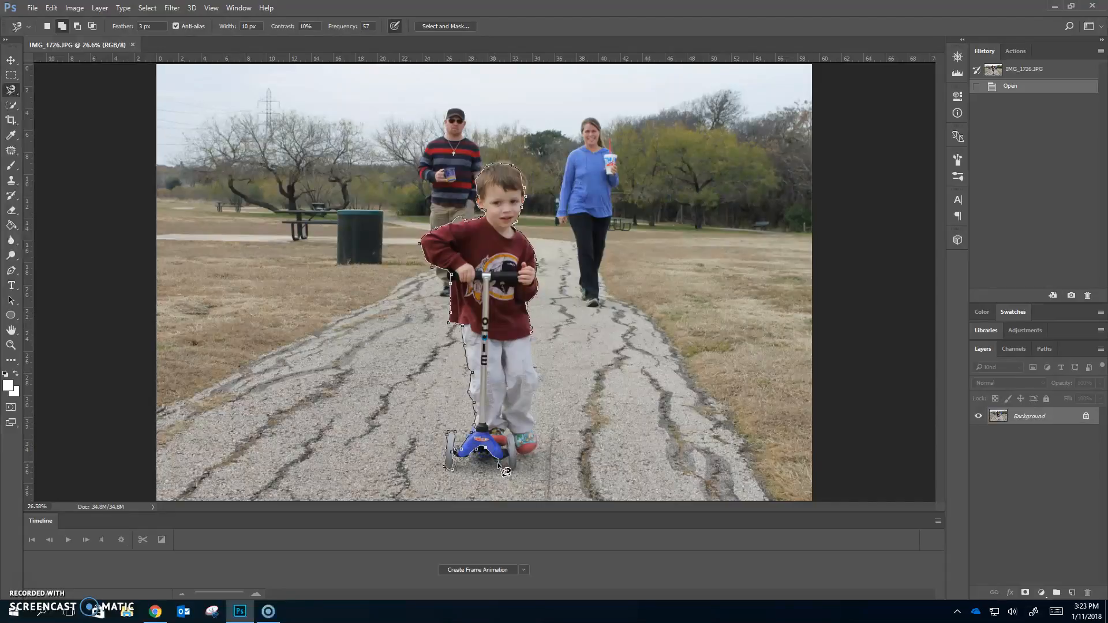
pyautogui.click(534, 451)
pyautogui.click(530, 361)
pyautogui.click(532, 333)
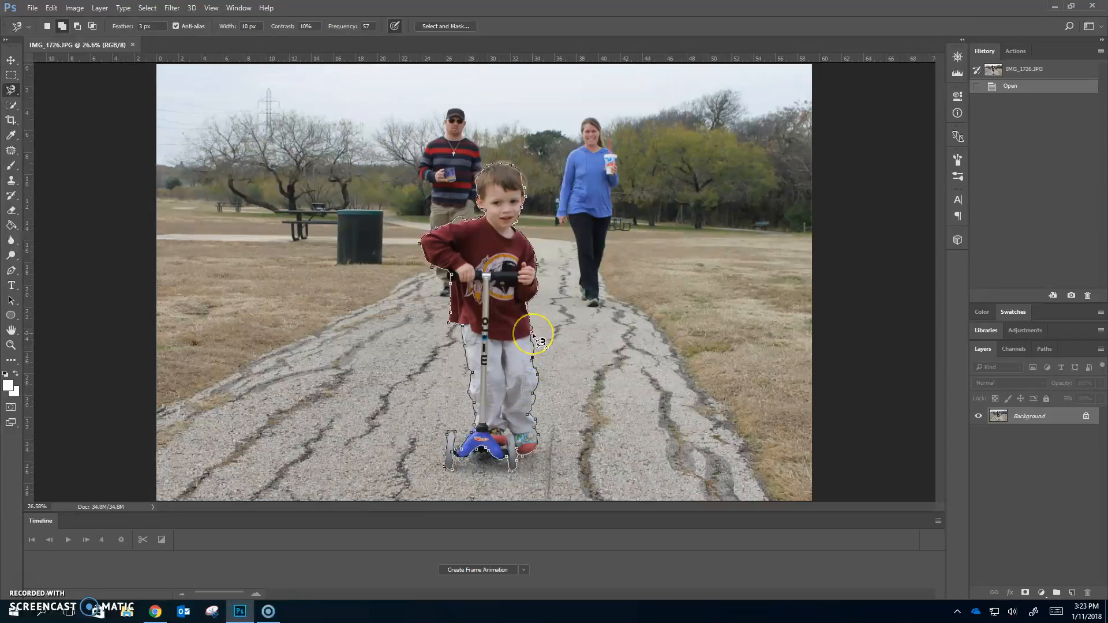
pyautogui.doubleClick(533, 335)
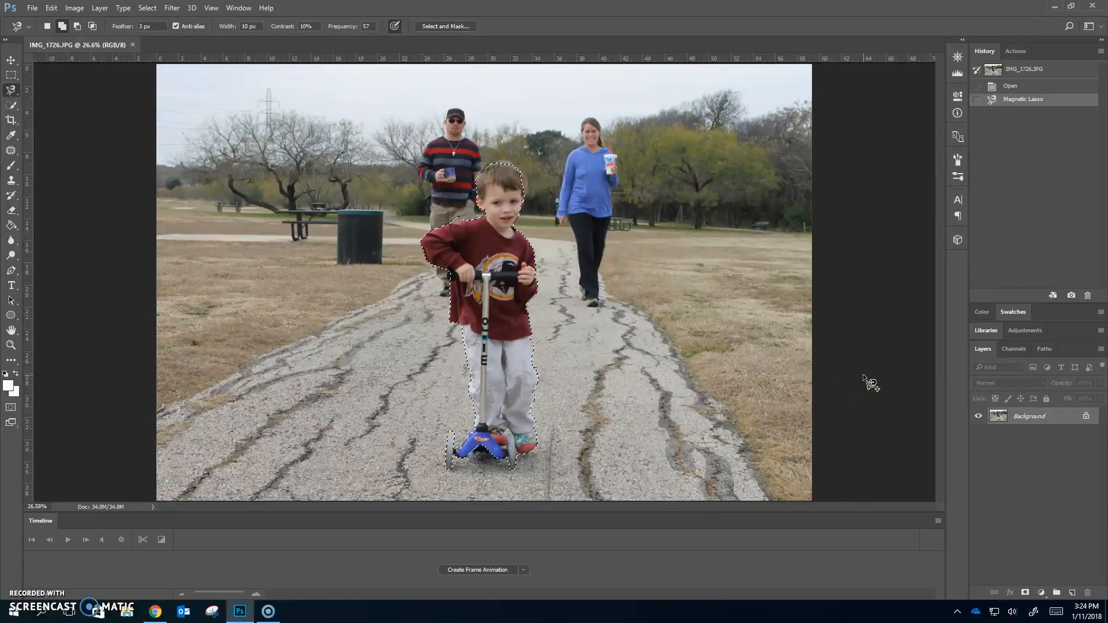
# Switch to Quick Mask mode and brush black over the unmasked background patch above the boy's shoulder
pyautogui.click(6, 374)
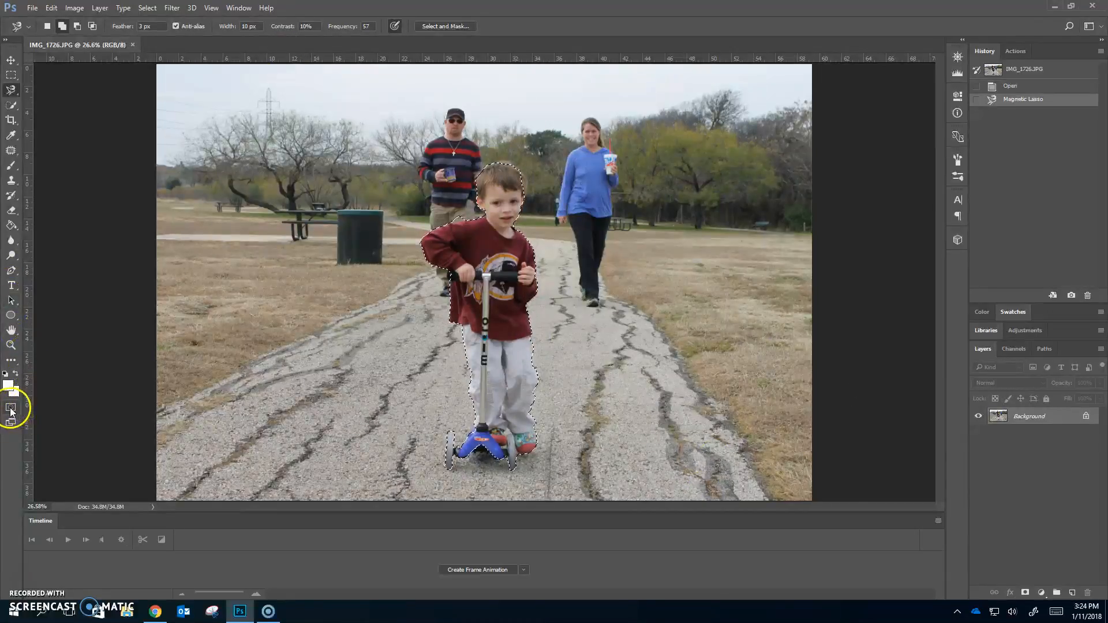
pyautogui.click(10, 406)
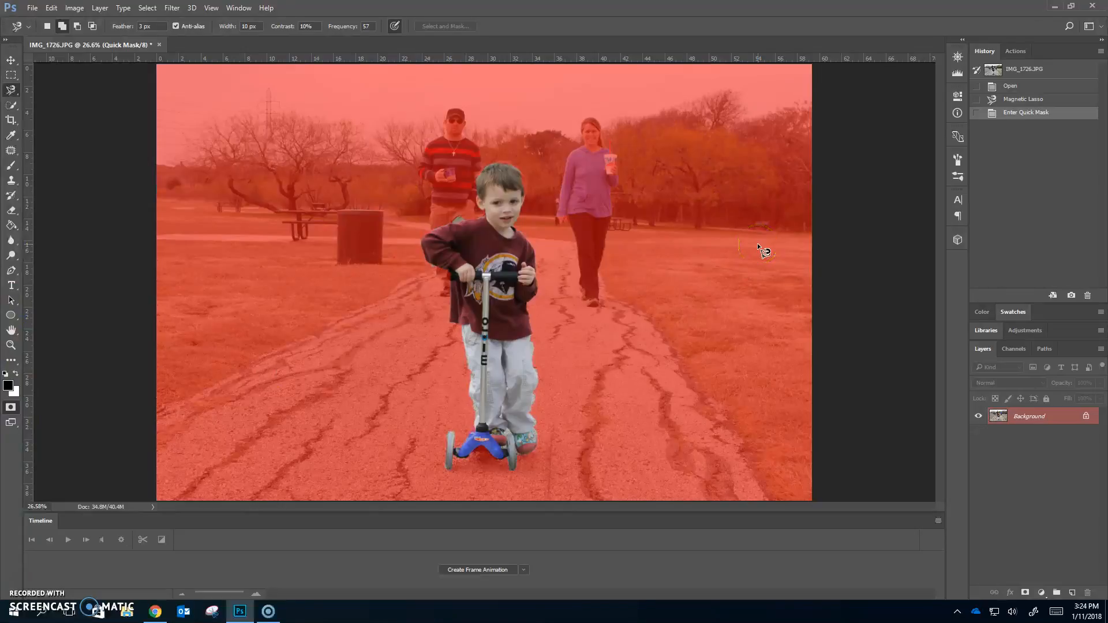
pyautogui.hotkey('ctrl', '+')
pyautogui.hotkey('ctrl', '+')
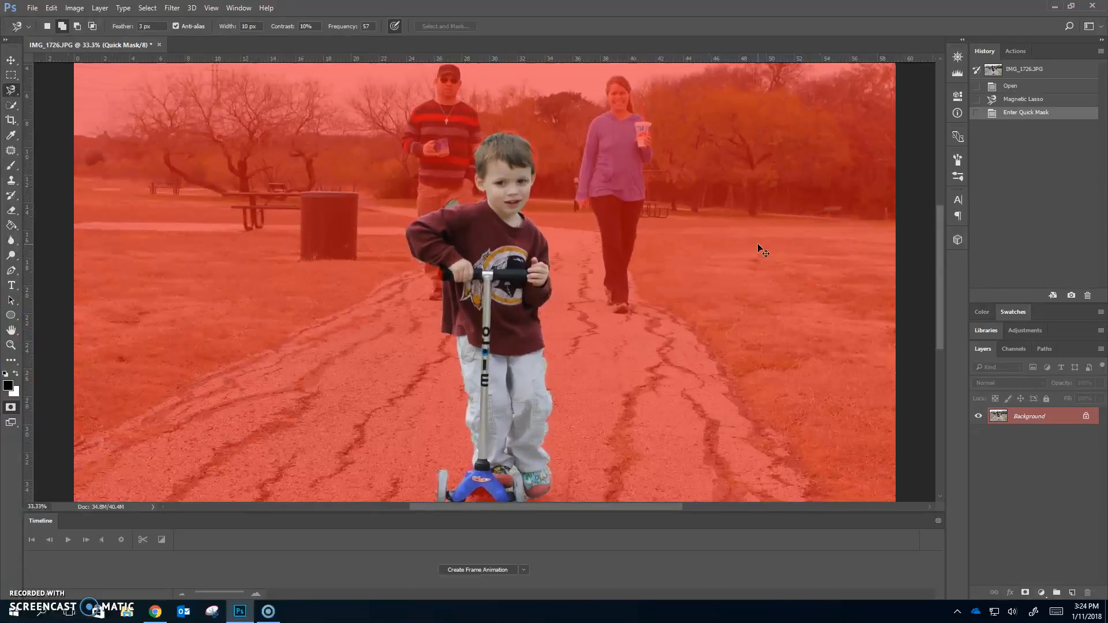
pyautogui.hotkey('ctrl', '+')
pyautogui.scroll(5, 369, 282)
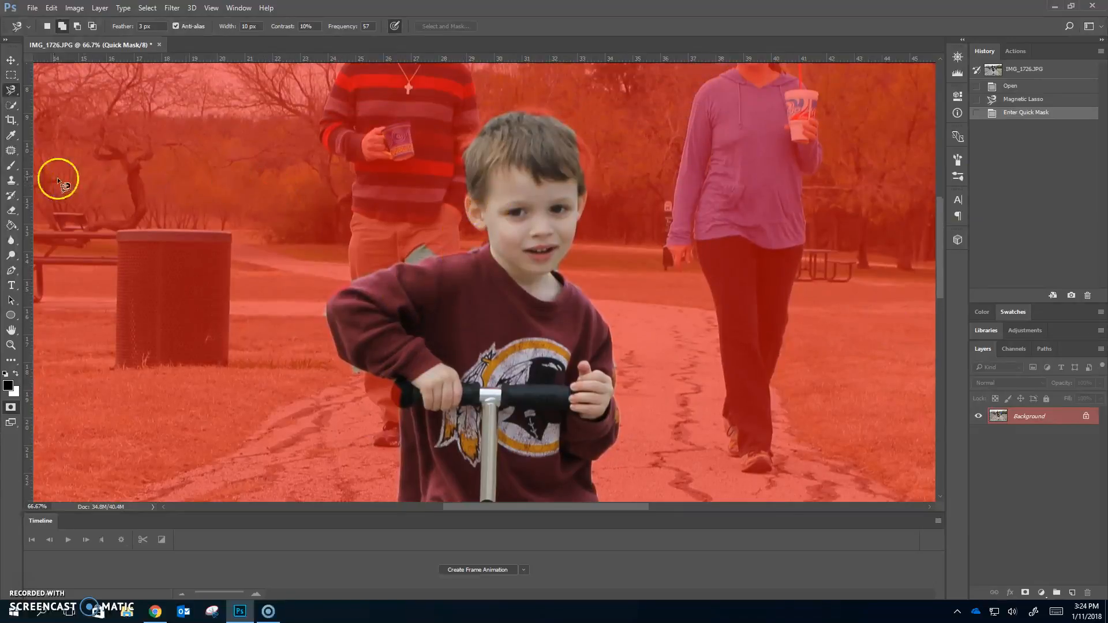
pyautogui.click(11, 164)
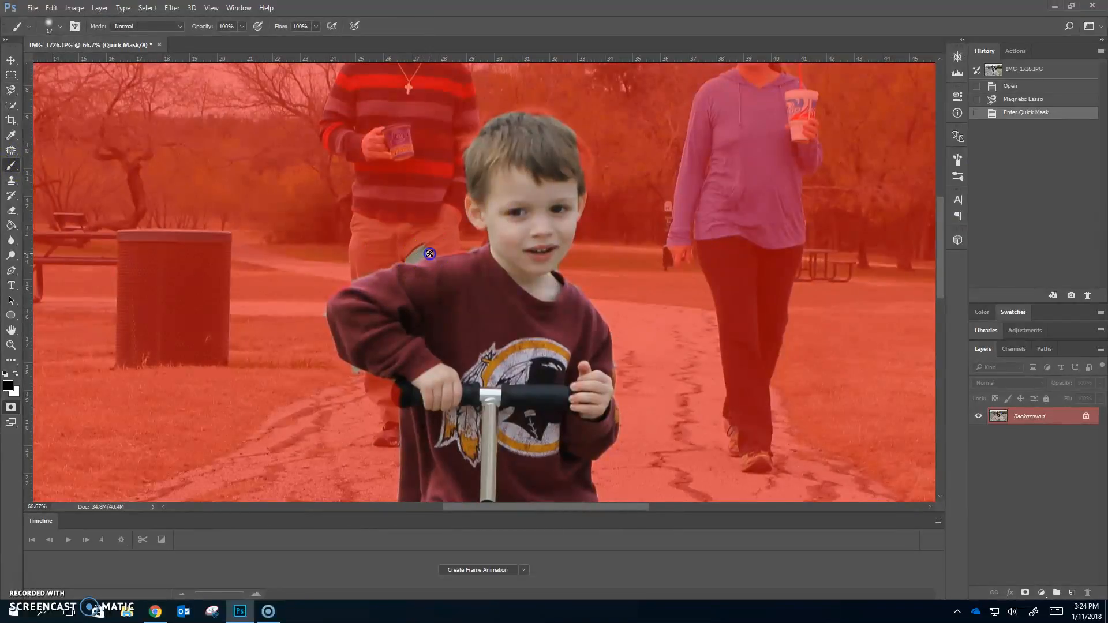
pyautogui.moveTo(429, 254); pyautogui.dragTo(412, 254)
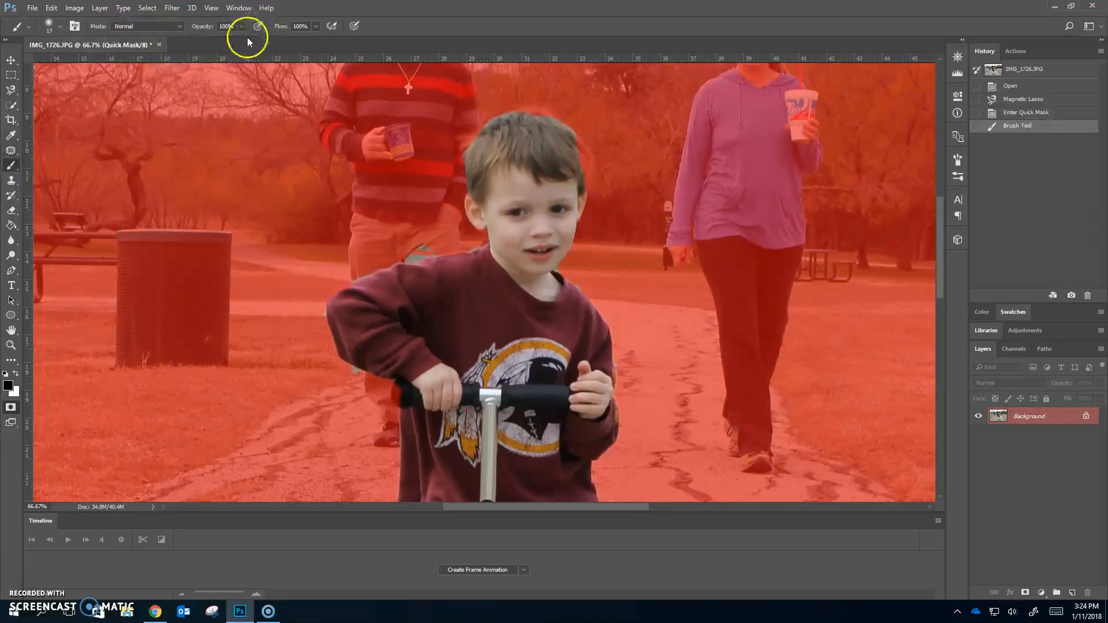
# Set the brush hardness to 100% and finish masking the patch above the shoulder, reducing the brush size to 15
pyautogui.click(57, 26)
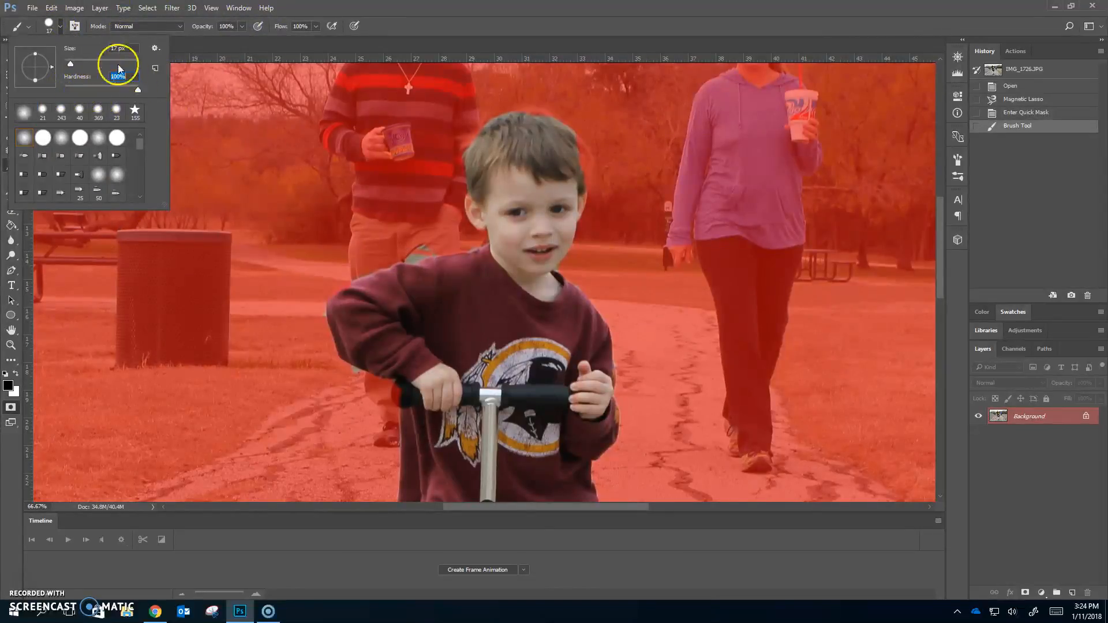
pyautogui.moveTo(421, 250); pyautogui.dragTo(423, 245)
pyautogui.press('[')
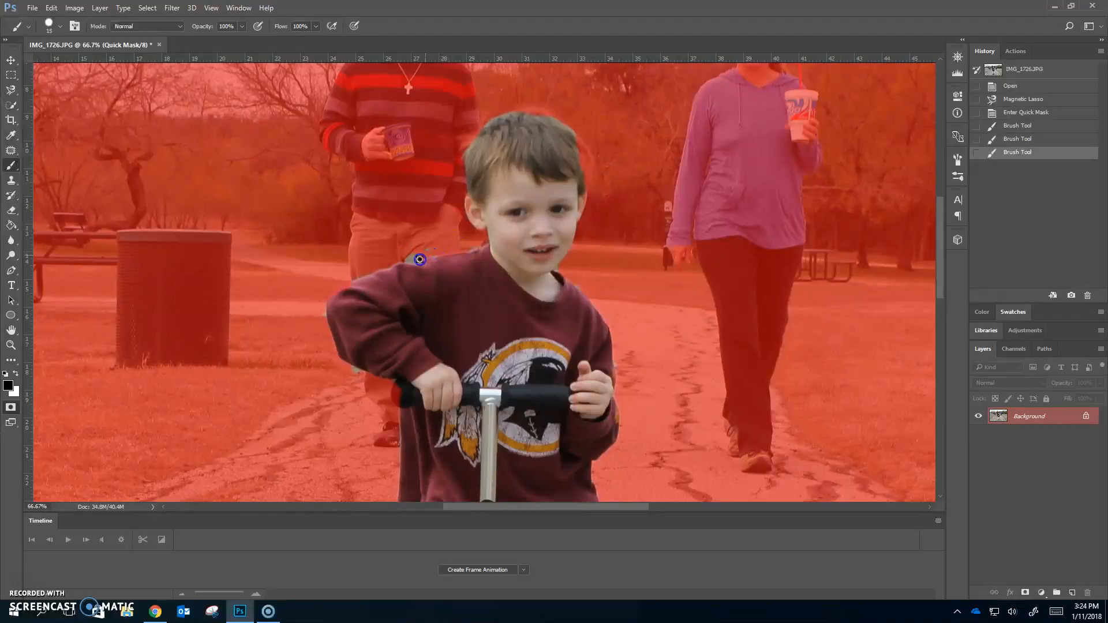
pyautogui.moveTo(402, 257); pyautogui.dragTo(431, 255)
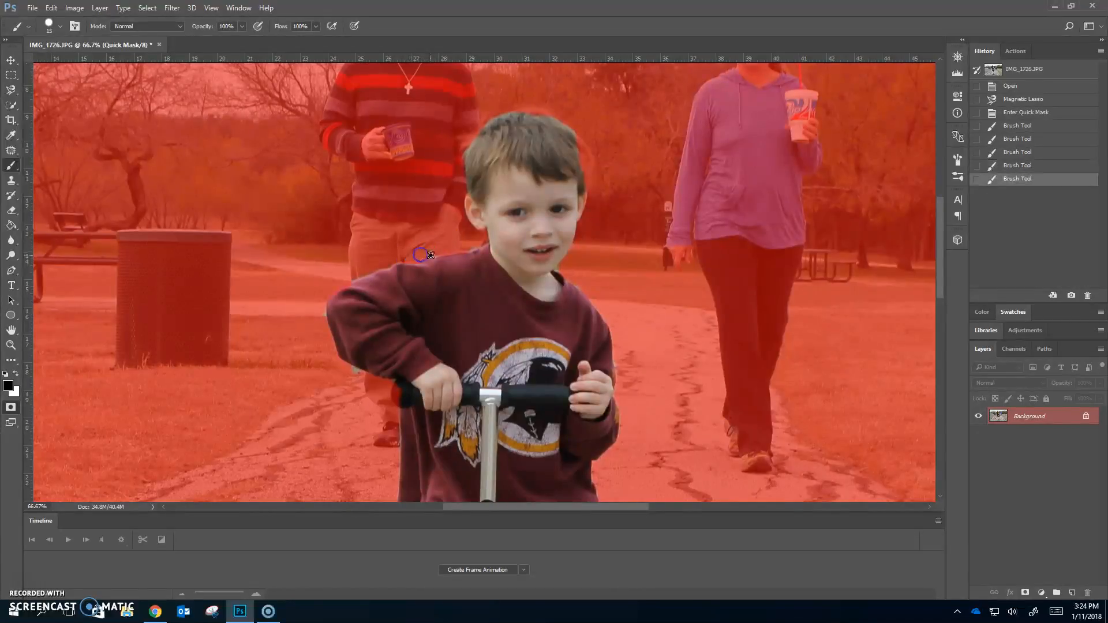
pyautogui.click(423, 256)
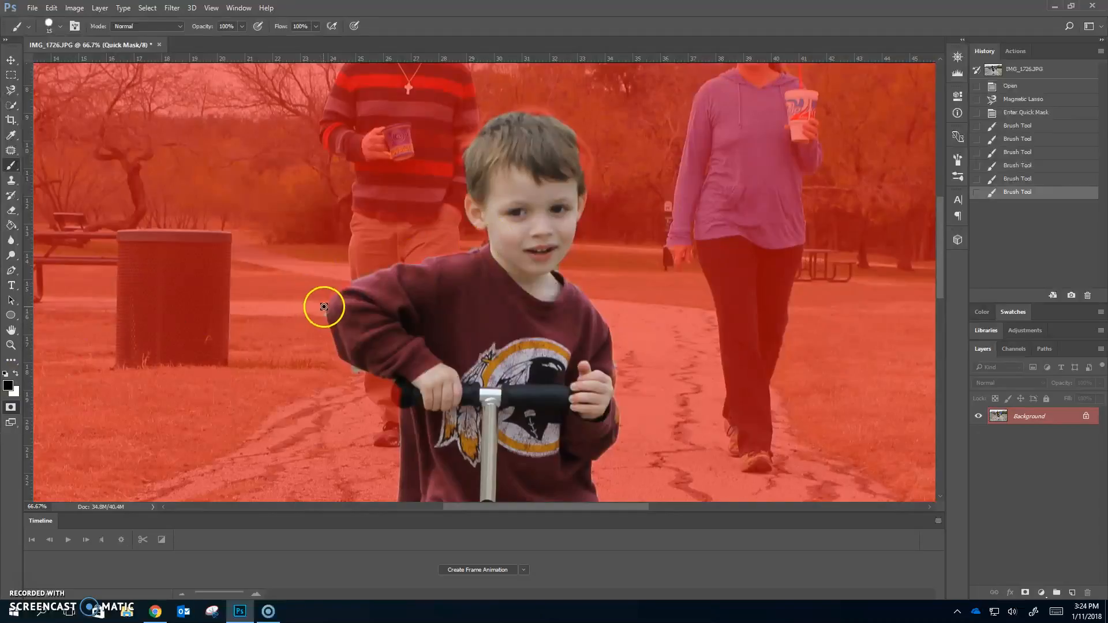
# Mask the leftover background slivers along the outside of the boy's bent elbow and below his forearm
pyautogui.moveTo(324, 316); pyautogui.dragTo(324, 332)
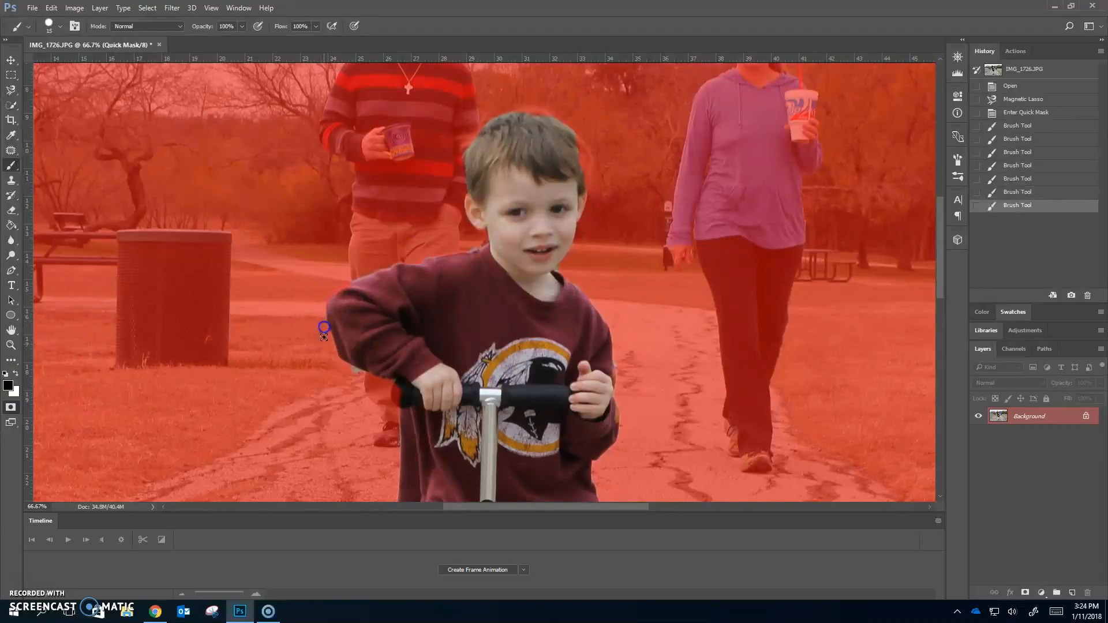
pyautogui.click(345, 369)
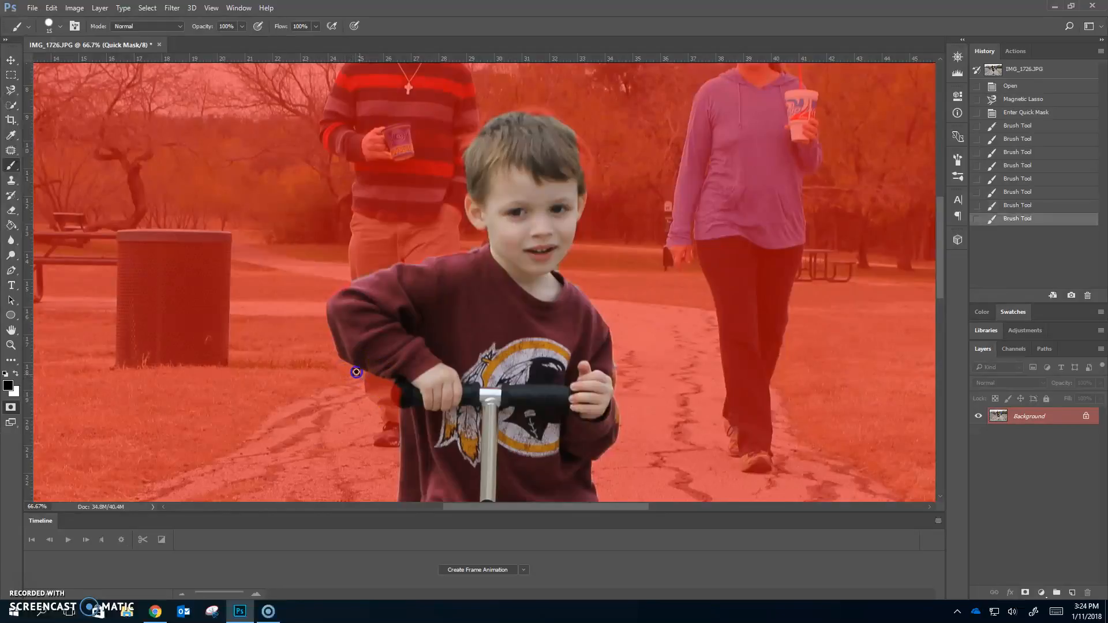
pyautogui.click(348, 369)
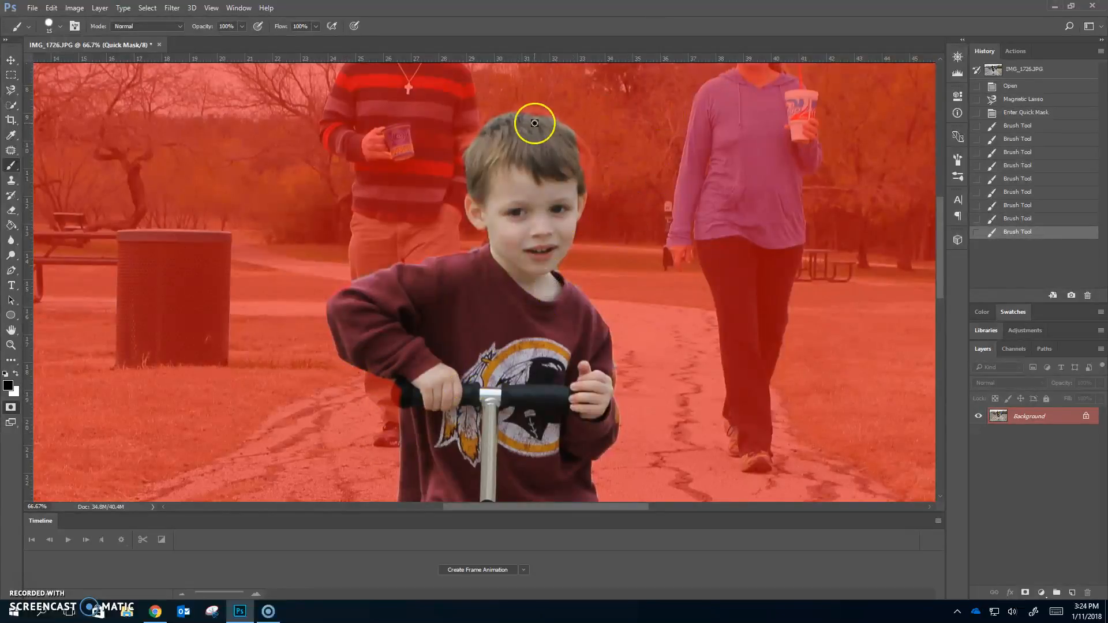
# Paint with white along the boy's hair and the sides of his head to bring the missing edges into the selection
pyautogui.click(15, 373)
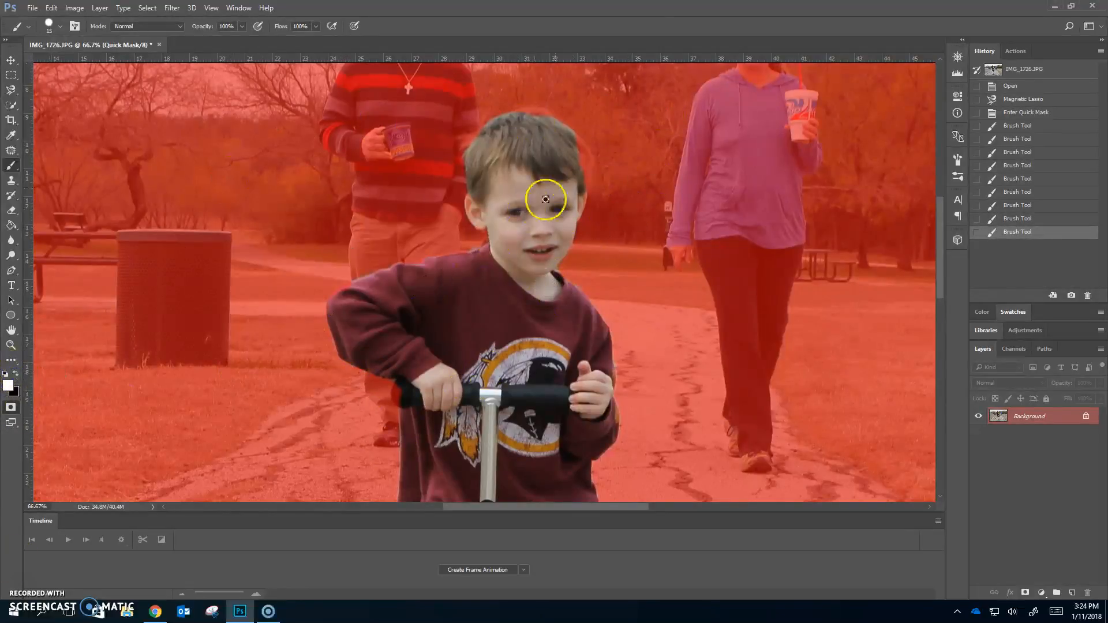
pyautogui.moveTo(541, 120)
pyautogui.mouseDown()
pyautogui.moveTo(518, 118)
pyautogui.moveTo(540, 127)
pyautogui.moveTo(584, 201)
pyautogui.mouseUp()
pyautogui.moveTo(576, 140); pyautogui.dragTo(585, 194)
pyautogui.moveTo(530, 113); pyautogui.dragTo(546, 117)
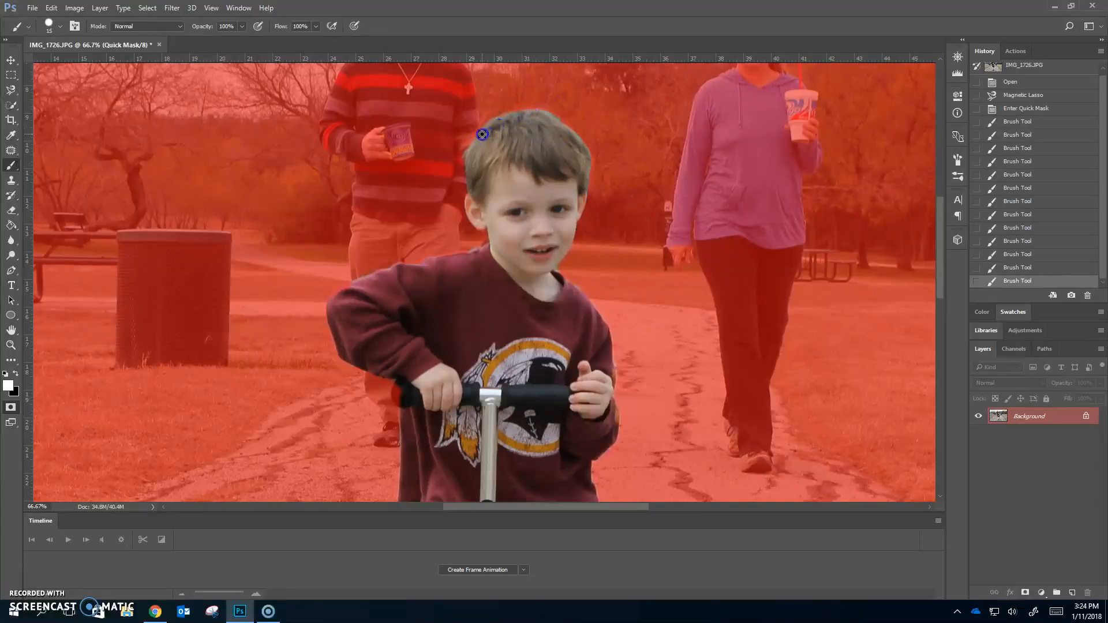
pyautogui.moveTo(463, 183); pyautogui.dragTo(467, 191)
pyautogui.hotkey('ctrl', 'z')
pyautogui.moveTo(472, 143)
pyautogui.mouseDown()
pyautogui.moveTo(465, 159)
pyautogui.moveTo(479, 195)
pyautogui.mouseUp()
pyautogui.moveTo(587, 165); pyautogui.dragTo(573, 209)
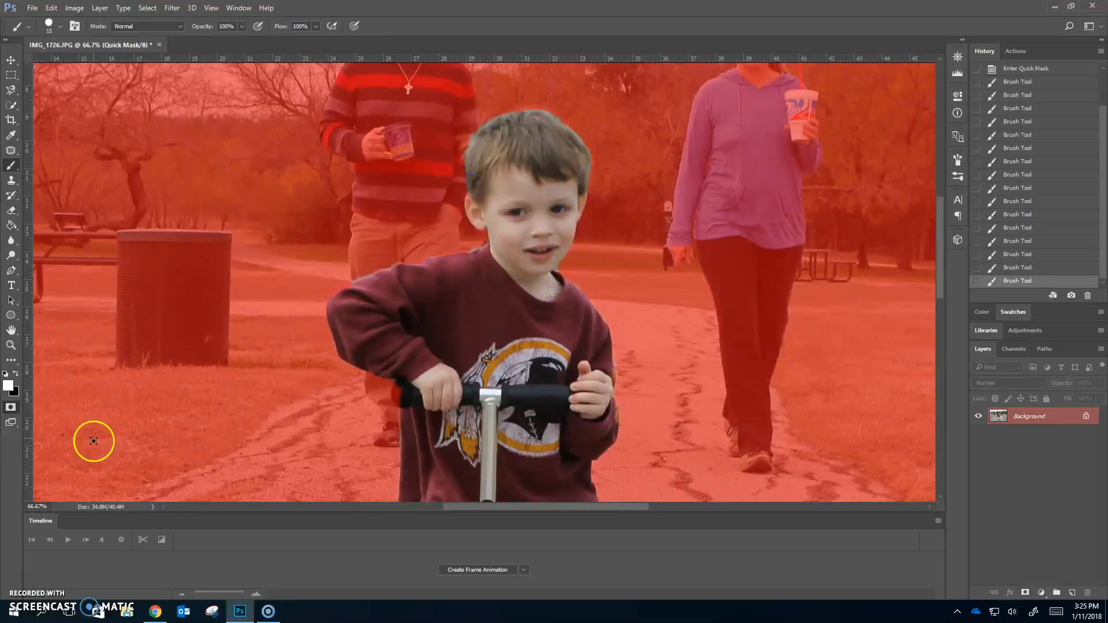
# Switch back to black and mask the leftover background around the boy's neck, shoulders and outer sleeve edge
pyautogui.click(18, 373)
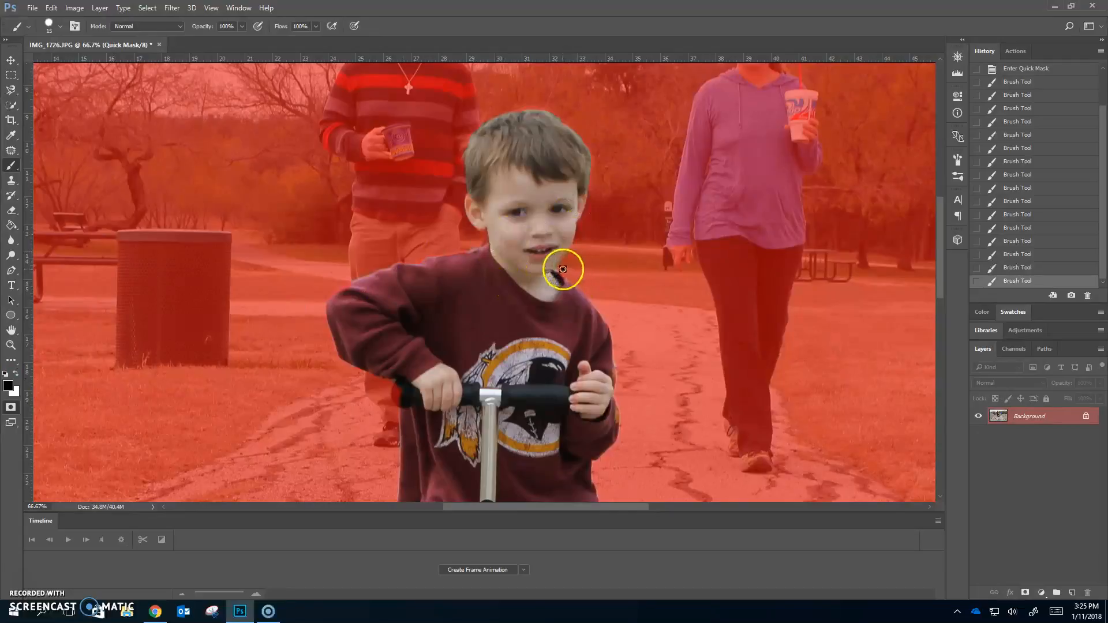
pyautogui.hotkey('ctrl', '+')
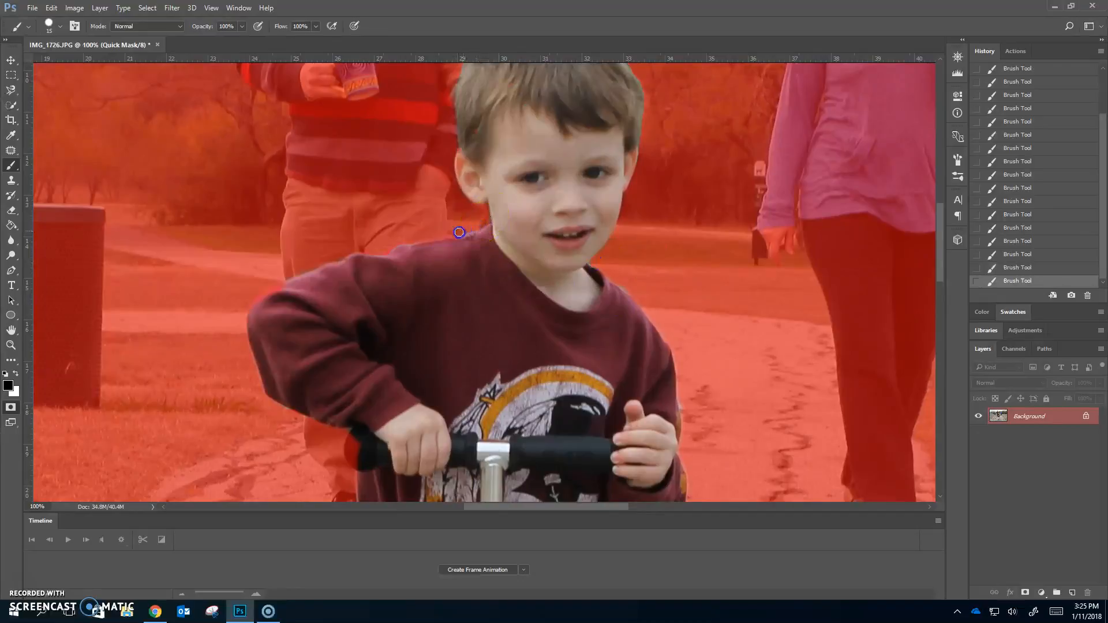
pyautogui.click(681, 389)
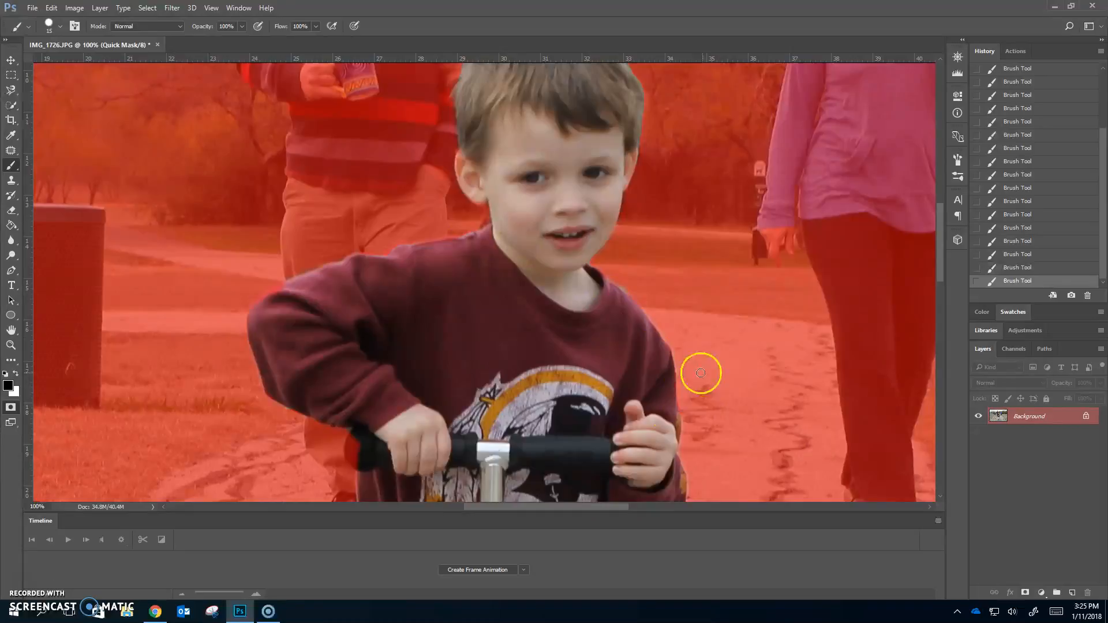
# Paint with white along the bent arm's sleeve, from the elbow to the underside of the forearm, to restore its edge
pyautogui.scroll(-5, 704, 387)
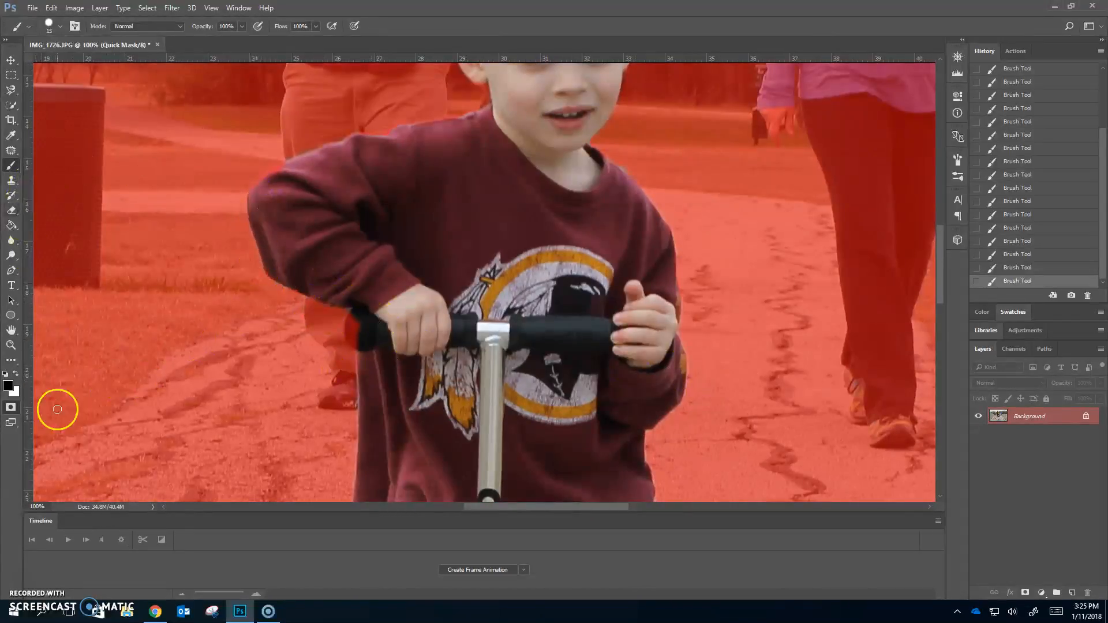
pyautogui.click(15, 374)
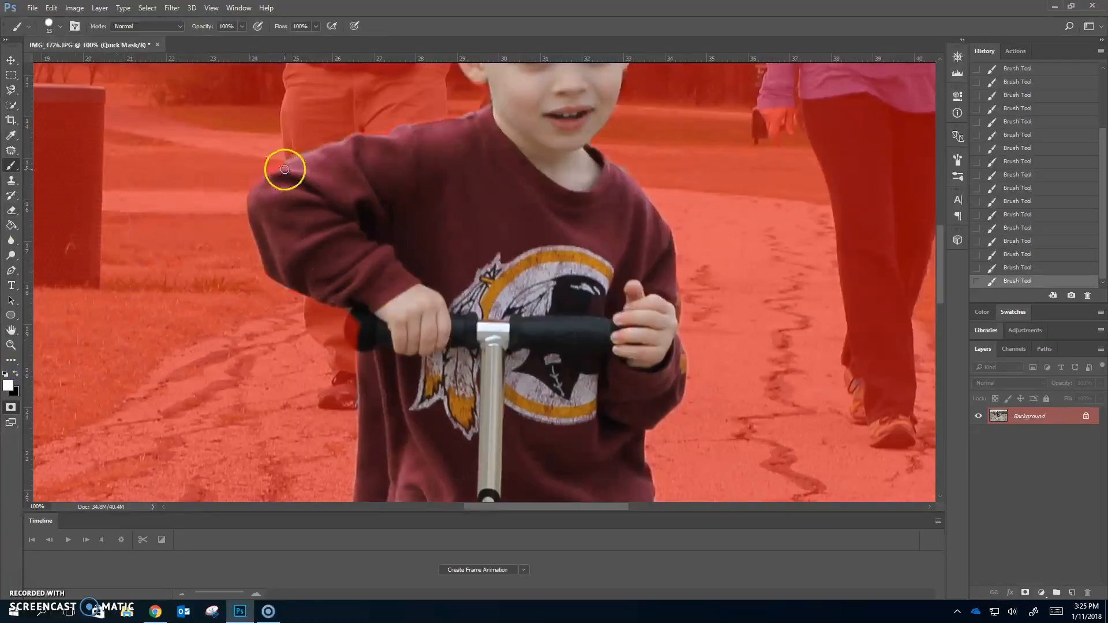
pyautogui.moveTo(252, 189)
pyautogui.mouseDown()
pyautogui.moveTo(284, 282)
pyautogui.moveTo(311, 301)
pyautogui.moveTo(338, 301)
pyautogui.mouseUp()
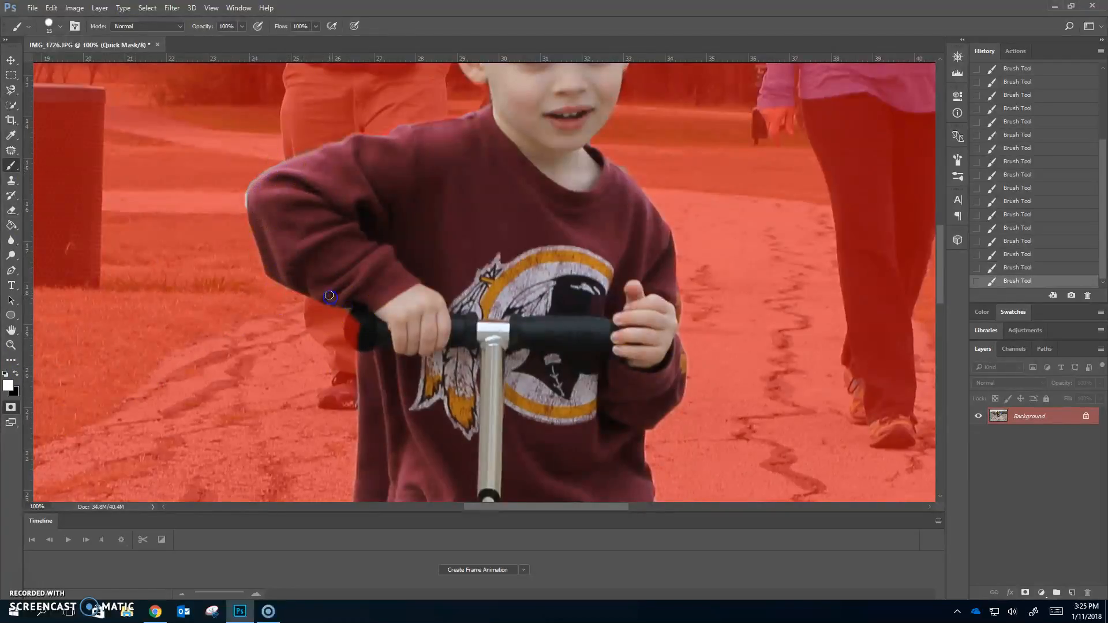
# Refine the mask around the handlebar grip below the bent arm, undoing a stray black stroke and restoring the grip's end with white
pyautogui.click(15, 373)
pyautogui.moveTo(364, 343); pyautogui.dragTo(344, 313)
pyautogui.moveTo(357, 378)
pyautogui.mouseDown()
pyautogui.moveTo(369, 403)
pyautogui.moveTo(353, 388)
pyautogui.moveTo(361, 354)
pyautogui.moveTo(348, 309)
pyautogui.moveTo(356, 317)
pyautogui.mouseUp()
pyautogui.hotkey('ctrl', 'z')
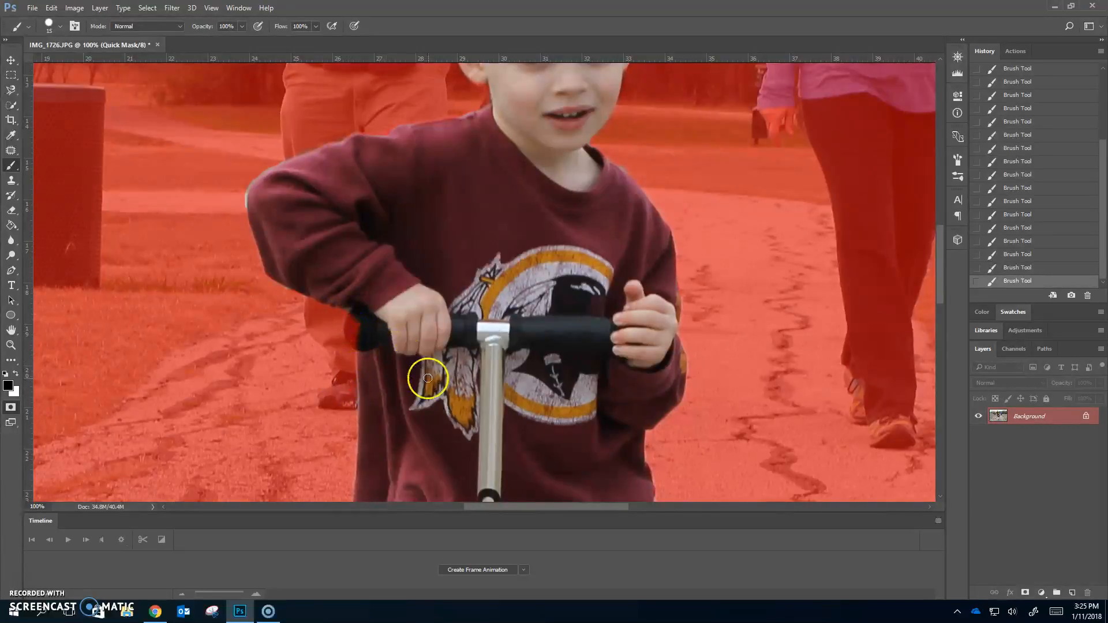
pyautogui.click(15, 373)
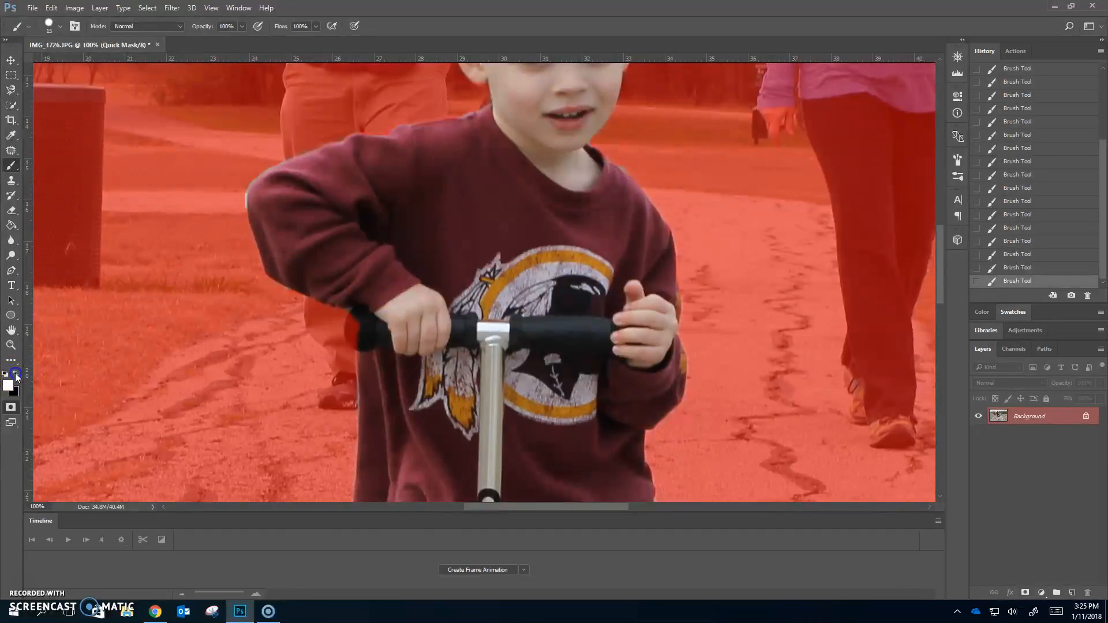
pyautogui.moveTo(365, 346); pyautogui.dragTo(355, 344)
# Paint with white along the straighter arm, from the hand to the underside of the sleeve, to restore its edge
pyautogui.scroll(-3, 594, 413)
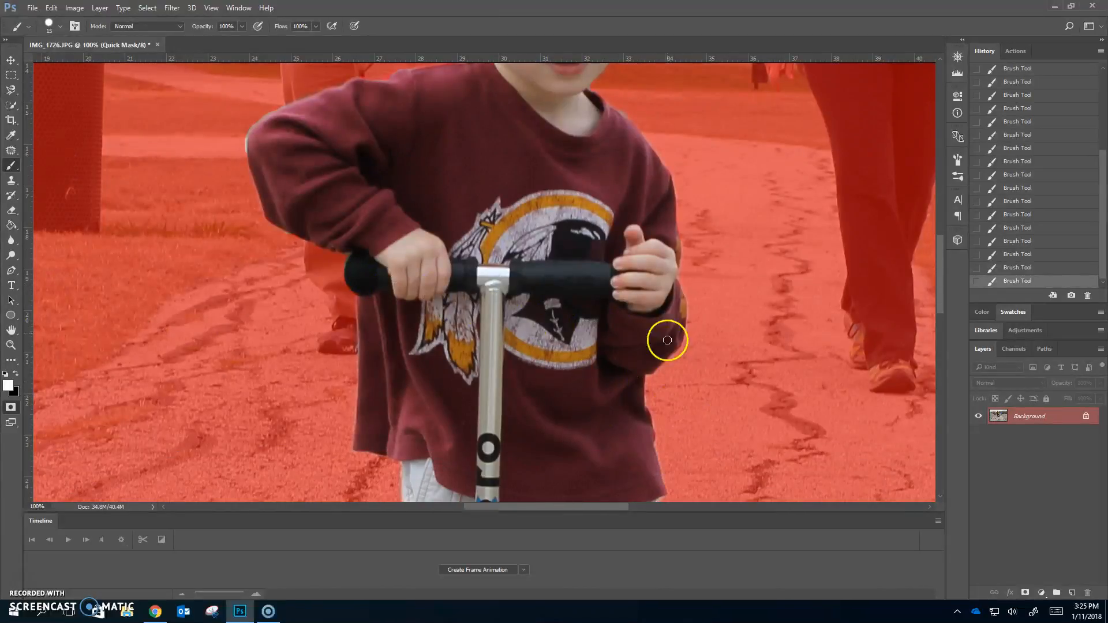
pyautogui.scroll(-5, 666, 340)
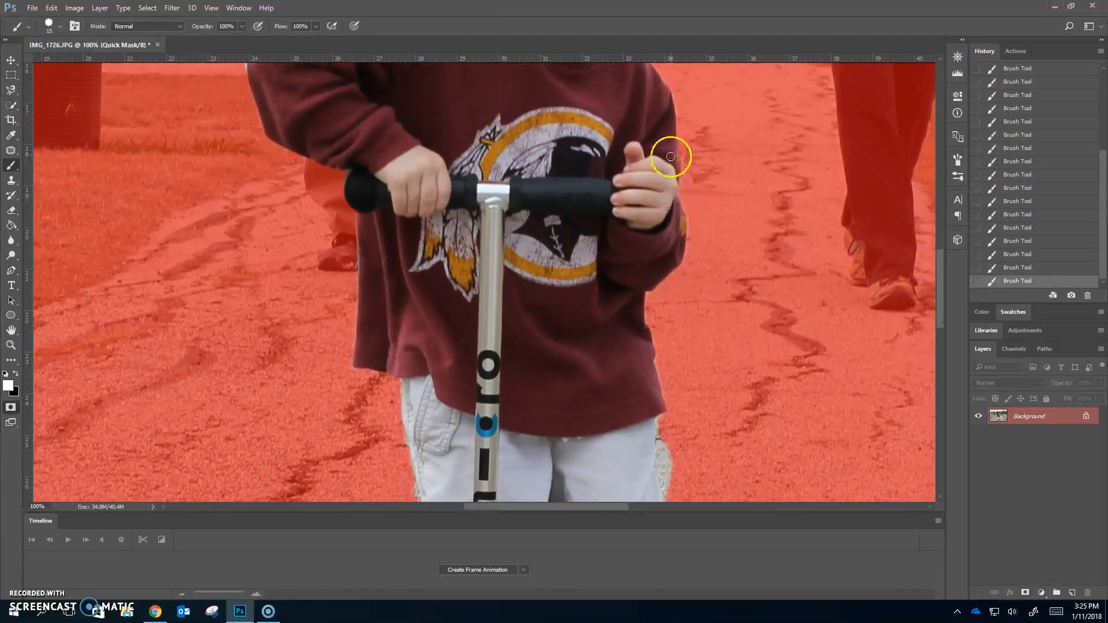
pyautogui.moveTo(674, 153); pyautogui.dragTo(663, 255)
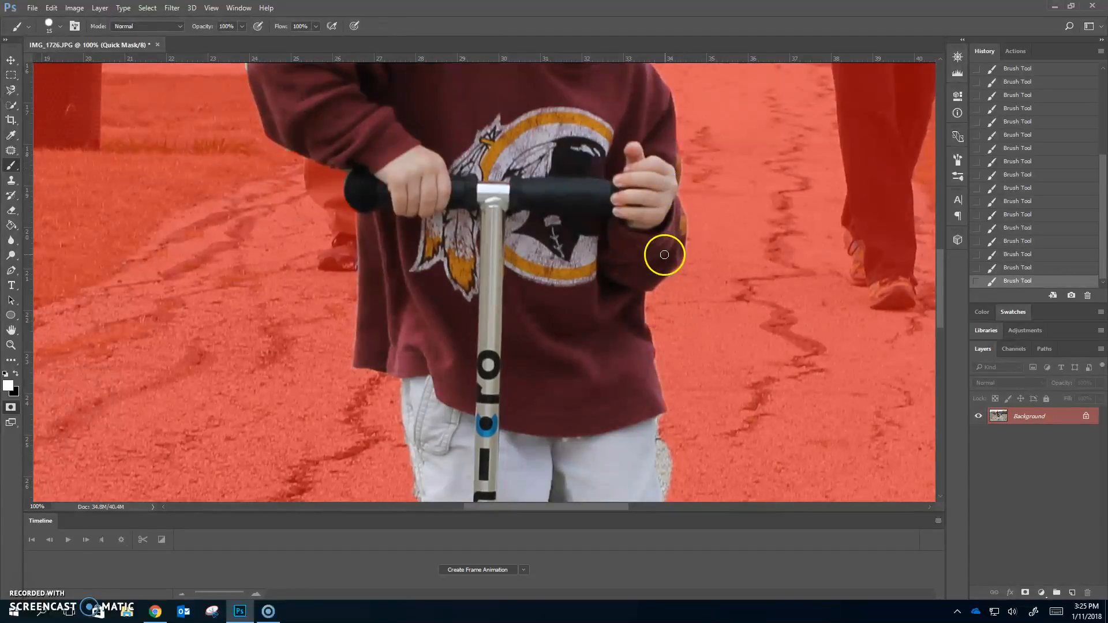
# Switch to black and mask the leftover pavement along both outer edges of the trousers, from the shirt hem down the thighs
pyautogui.scroll(-1, 640, 238)
pyautogui.scroll(-2, 638, 236)
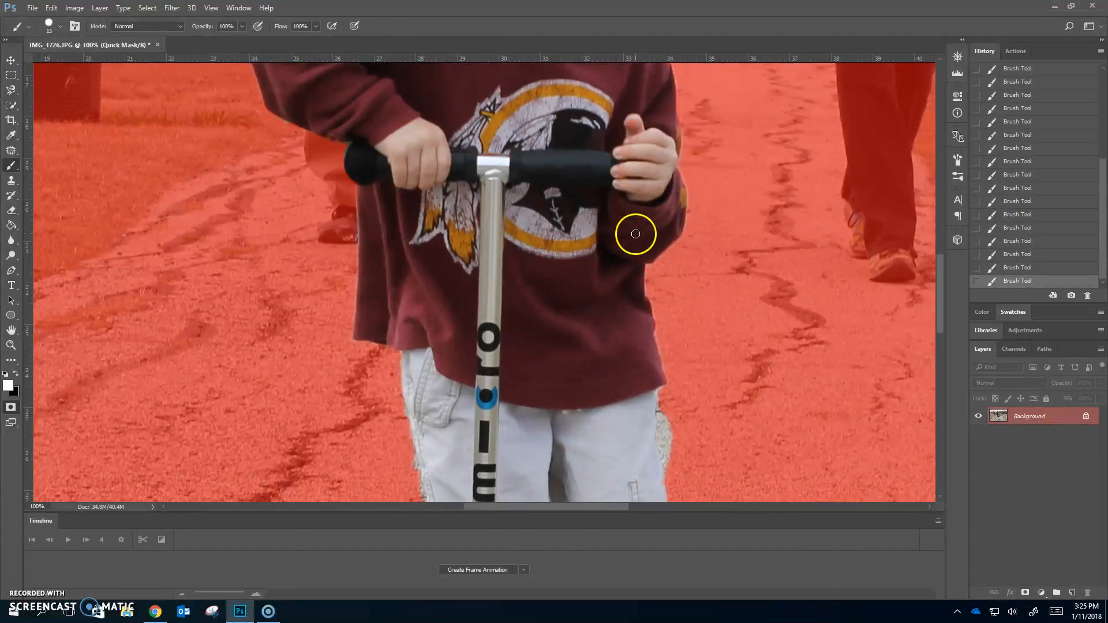
pyautogui.scroll(-2, 514, 225)
pyautogui.scroll(-5, 597, 241)
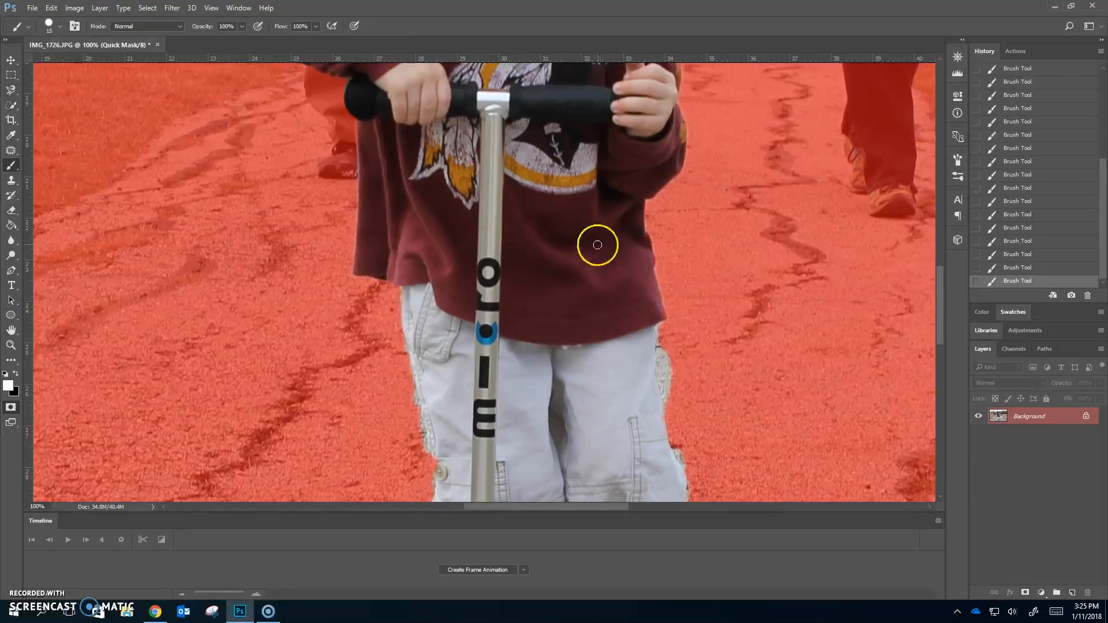
pyautogui.scroll(-2, 615, 269)
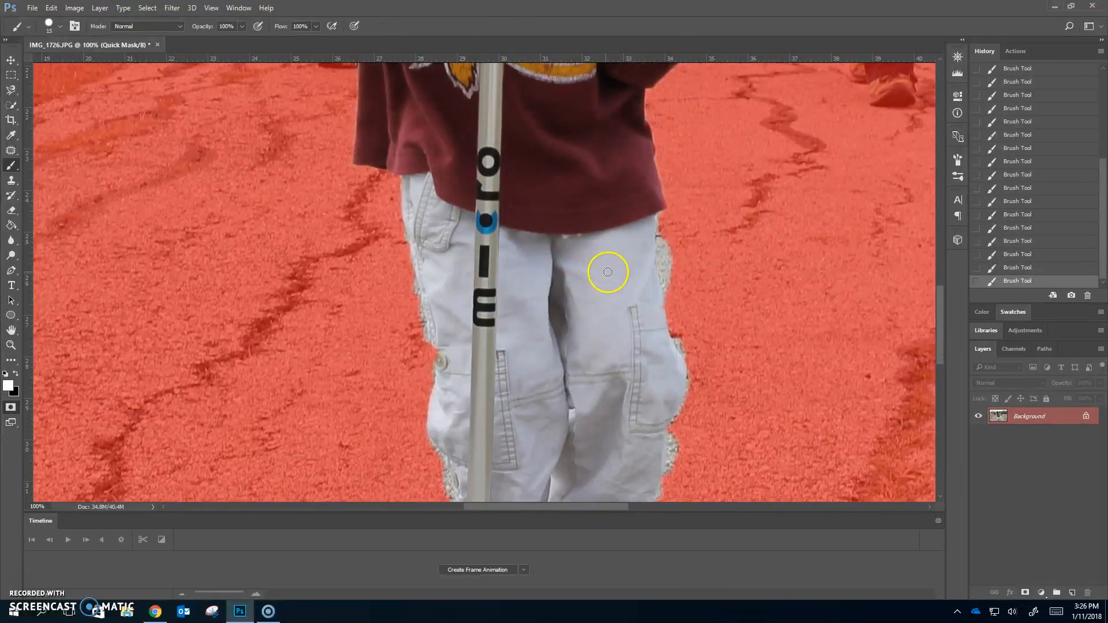
pyautogui.click(15, 374)
pyautogui.moveTo(399, 246); pyautogui.dragTo(411, 277)
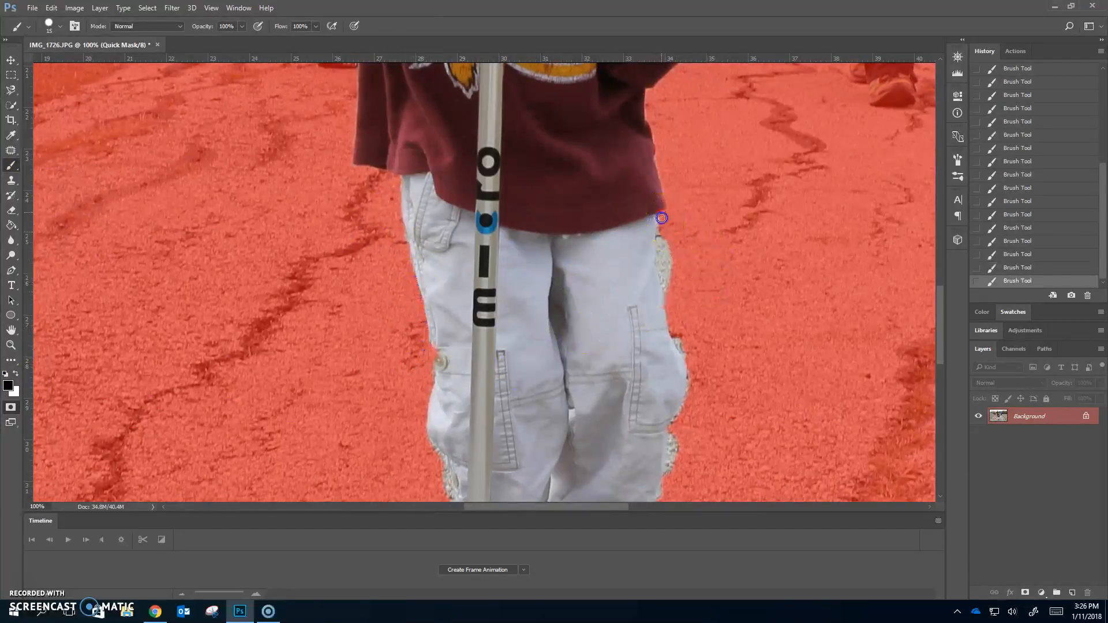
pyautogui.click(667, 298)
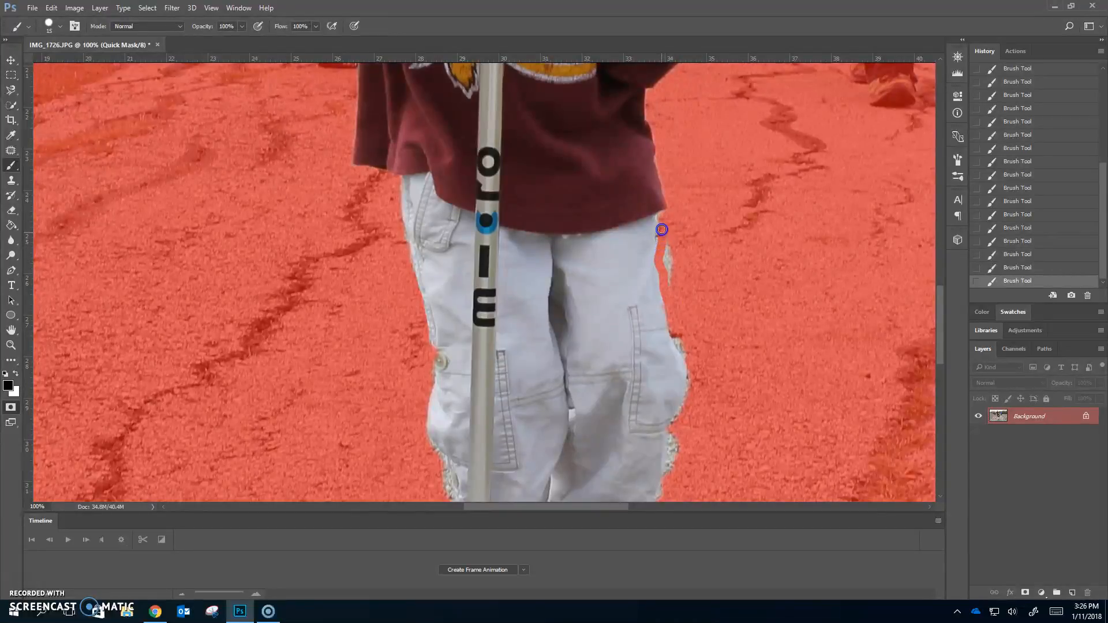
pyautogui.moveTo(659, 241)
pyautogui.mouseDown()
pyautogui.moveTo(669, 292)
pyautogui.moveTo(669, 243)
pyautogui.mouseUp()
# Mask the pavement beside the outer knee and calf with black, and restore the other leg's edge around the pocket button with white
pyautogui.scroll(-3, 701, 342)
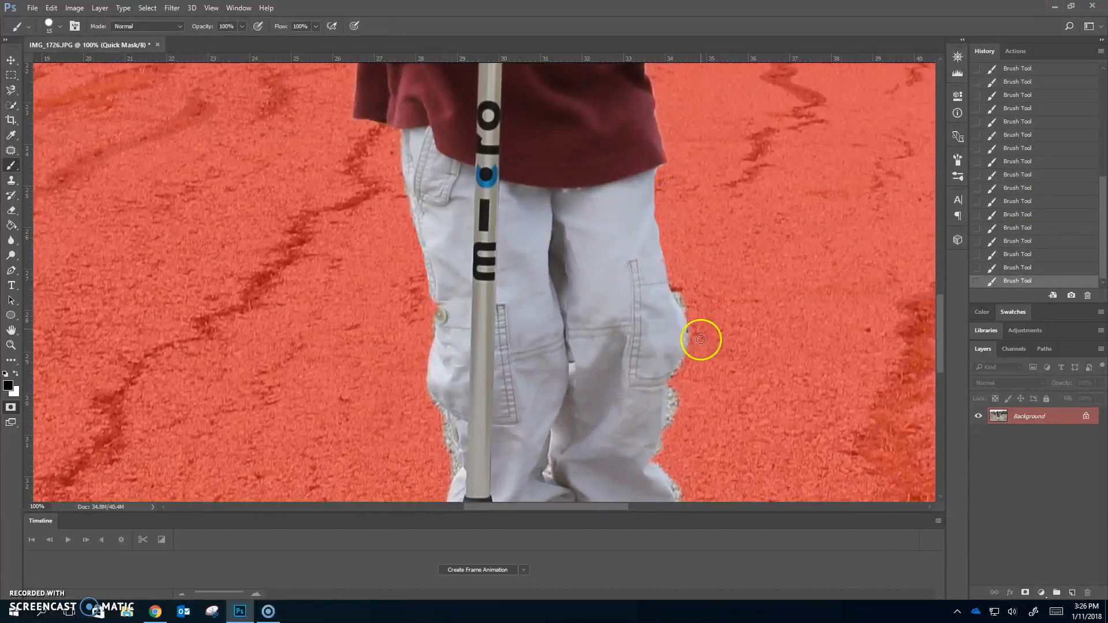
pyautogui.moveTo(669, 269)
pyautogui.mouseDown()
pyautogui.moveTo(699, 341)
pyautogui.moveTo(694, 307)
pyautogui.mouseUp()
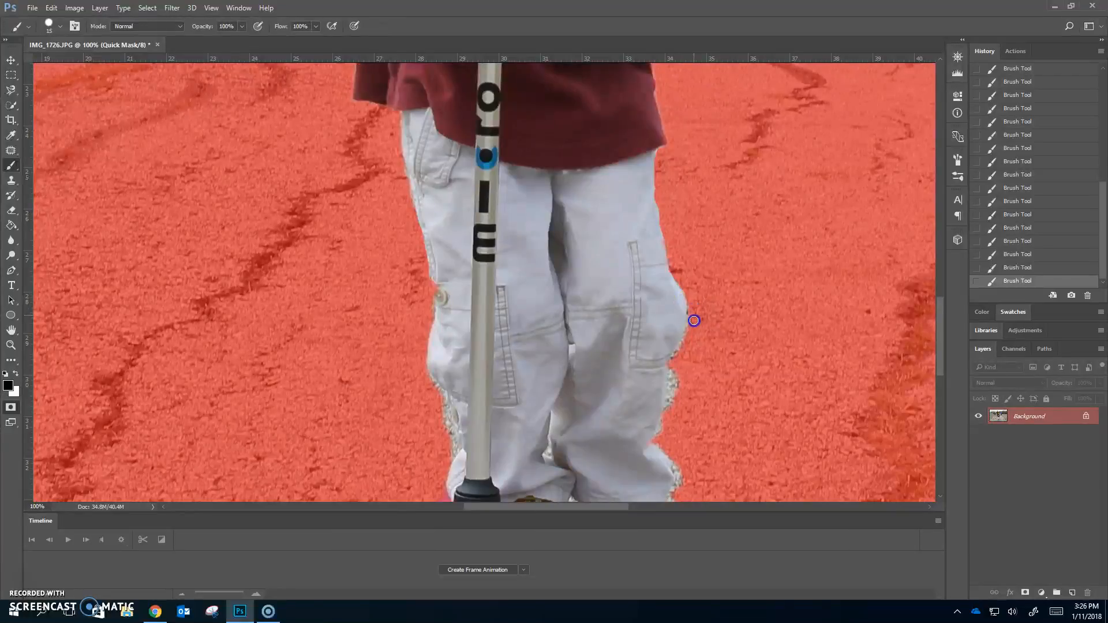
pyautogui.moveTo(671, 378)
pyautogui.mouseDown()
pyautogui.moveTo(654, 435)
pyautogui.moveTo(667, 415)
pyautogui.mouseUp()
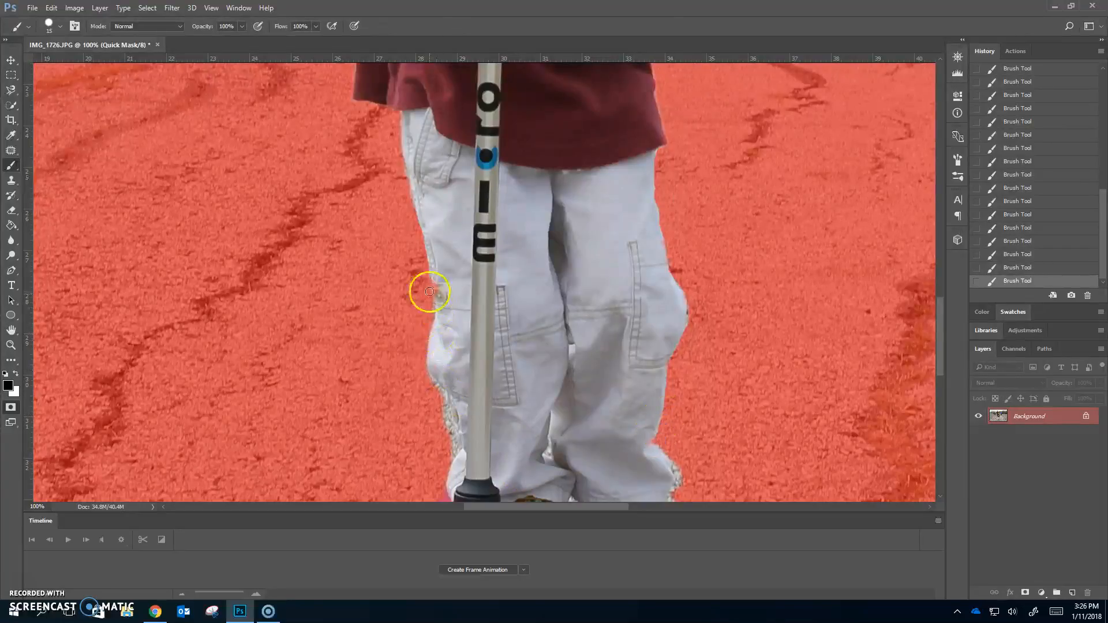
pyautogui.click(15, 373)
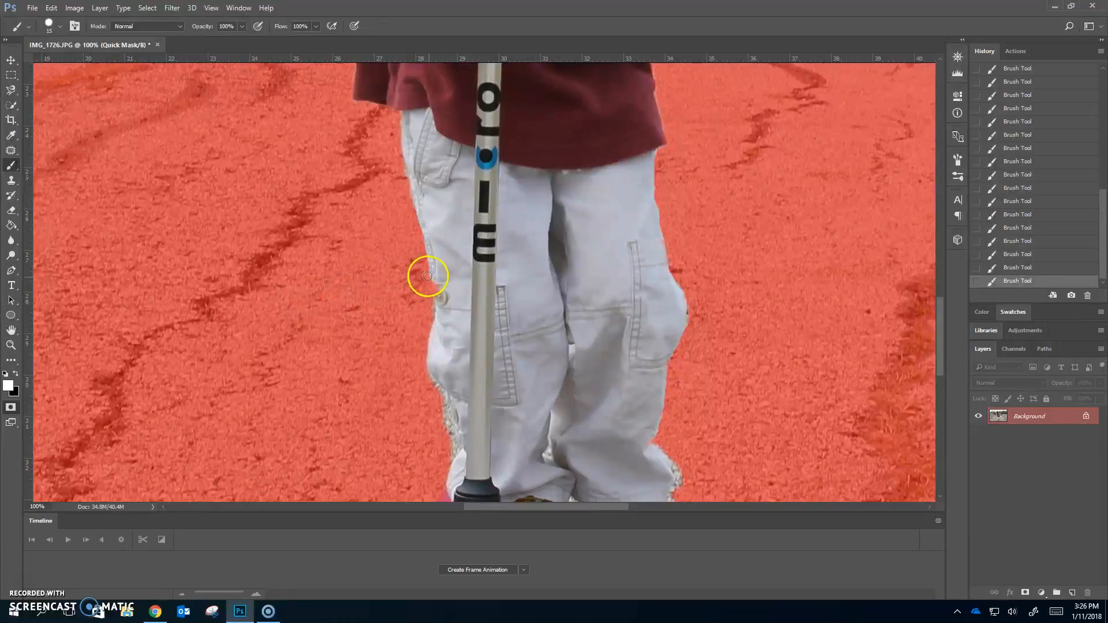
pyautogui.moveTo(433, 280); pyautogui.dragTo(442, 328)
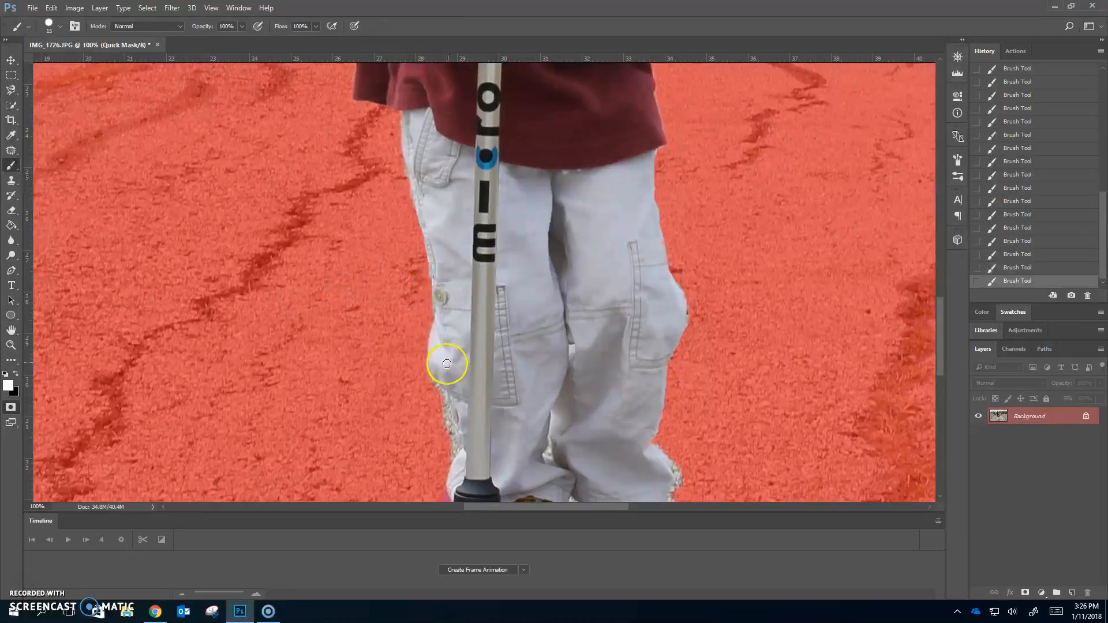
# Switch back to black and mask the leftover pavement along the lower trouser legs, the cuff and the outer shoe
pyautogui.scroll(-4, 153, 390)
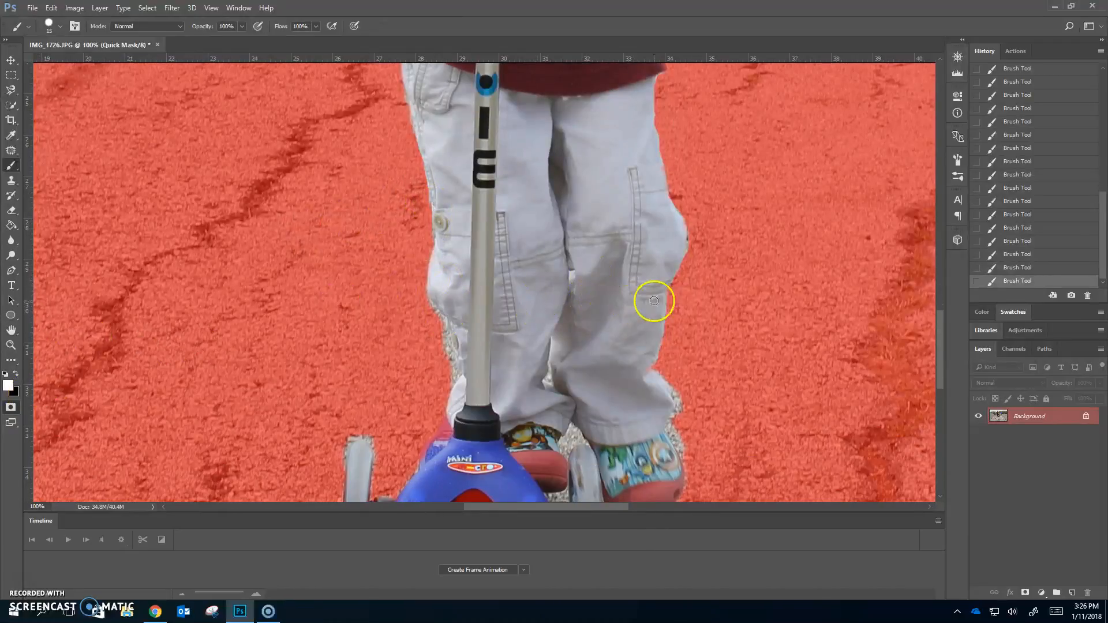
pyautogui.scroll(-3, 673, 297)
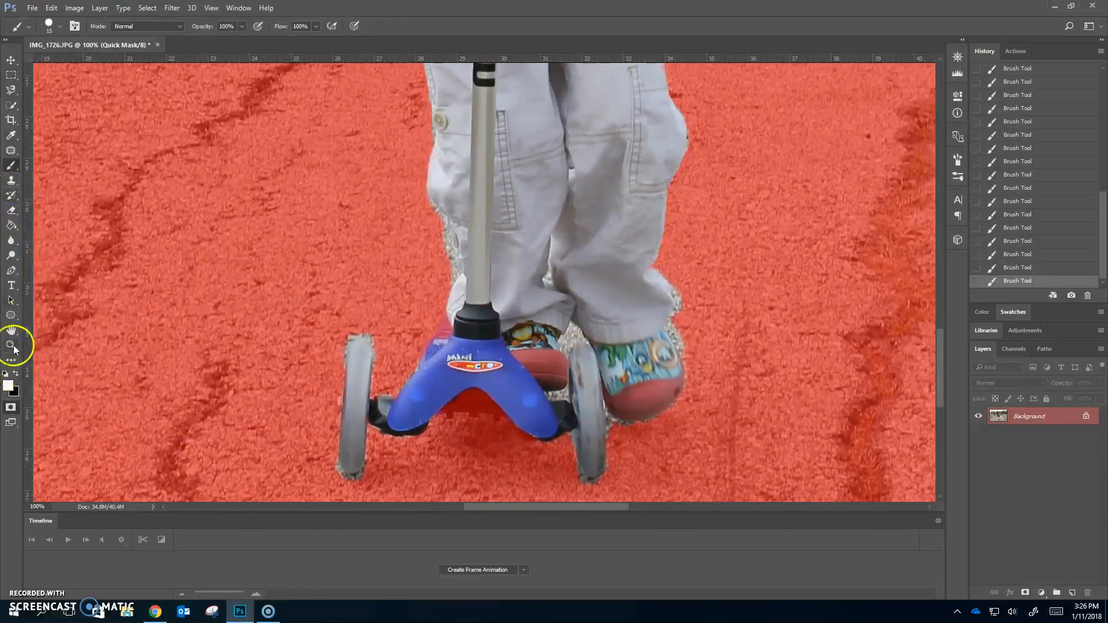
pyautogui.click(17, 374)
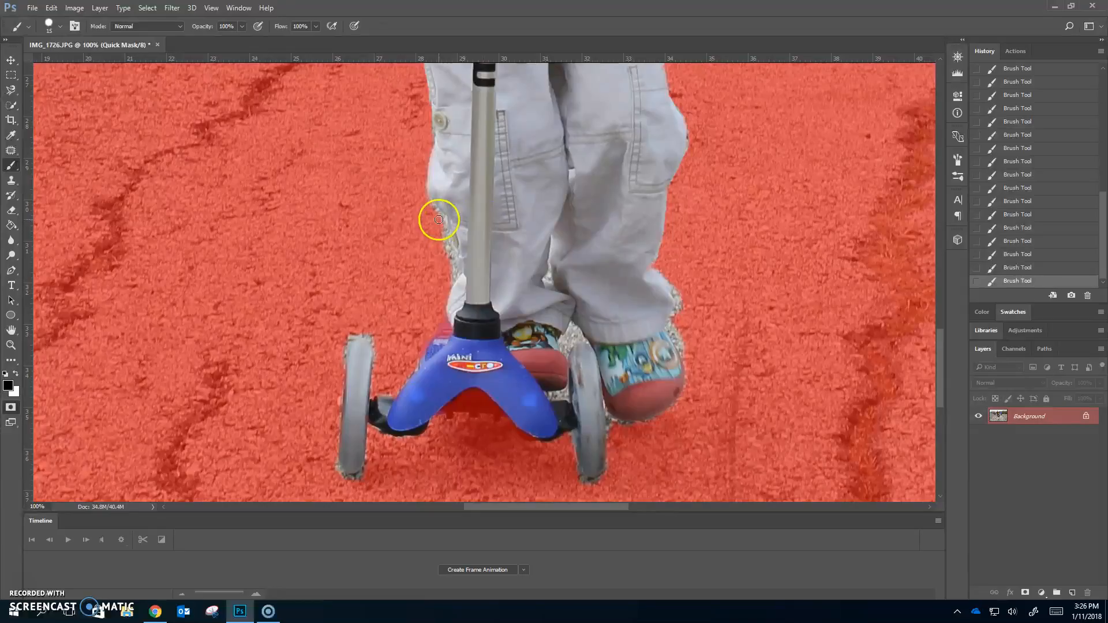
pyautogui.moveTo(431, 205)
pyautogui.mouseDown()
pyautogui.moveTo(454, 282)
pyautogui.moveTo(447, 244)
pyautogui.mouseUp()
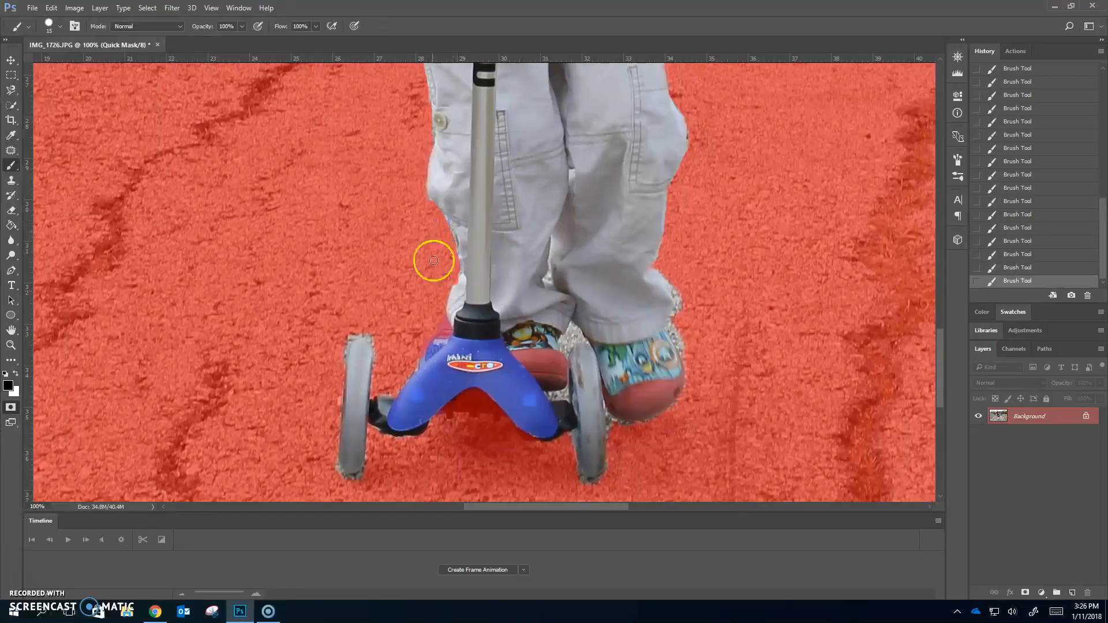
pyautogui.moveTo(665, 275); pyautogui.dragTo(672, 285)
pyautogui.moveTo(669, 324)
pyautogui.mouseDown()
pyautogui.moveTo(688, 350)
pyautogui.moveTo(685, 365)
pyautogui.moveTo(605, 452)
pyautogui.moveTo(628, 427)
pyautogui.moveTo(614, 442)
pyautogui.mouseUp()
pyautogui.moveTo(692, 402); pyautogui.dragTo(684, 405)
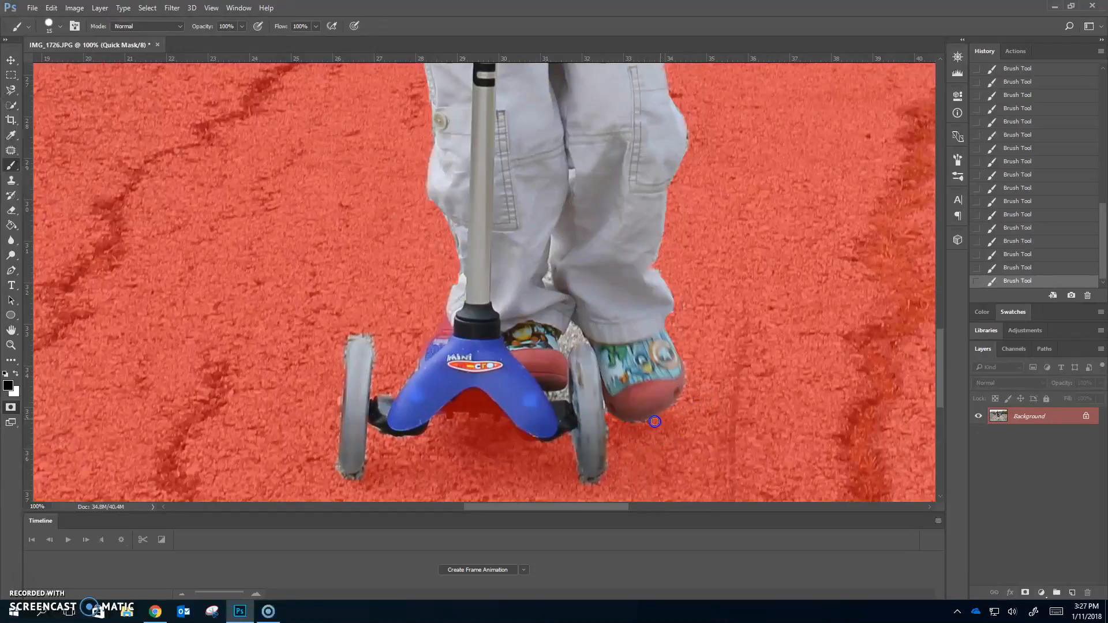
# Mask the pavement showing between the two shoes beside the scooter wheel and in the gap between the trouser legs
pyautogui.moveTo(586, 358)
pyautogui.mouseDown()
pyautogui.moveTo(571, 329)
pyautogui.moveTo(562, 334)
pyautogui.moveTo(570, 329)
pyautogui.mouseUp()
pyautogui.moveTo(565, 386); pyautogui.dragTo(562, 396)
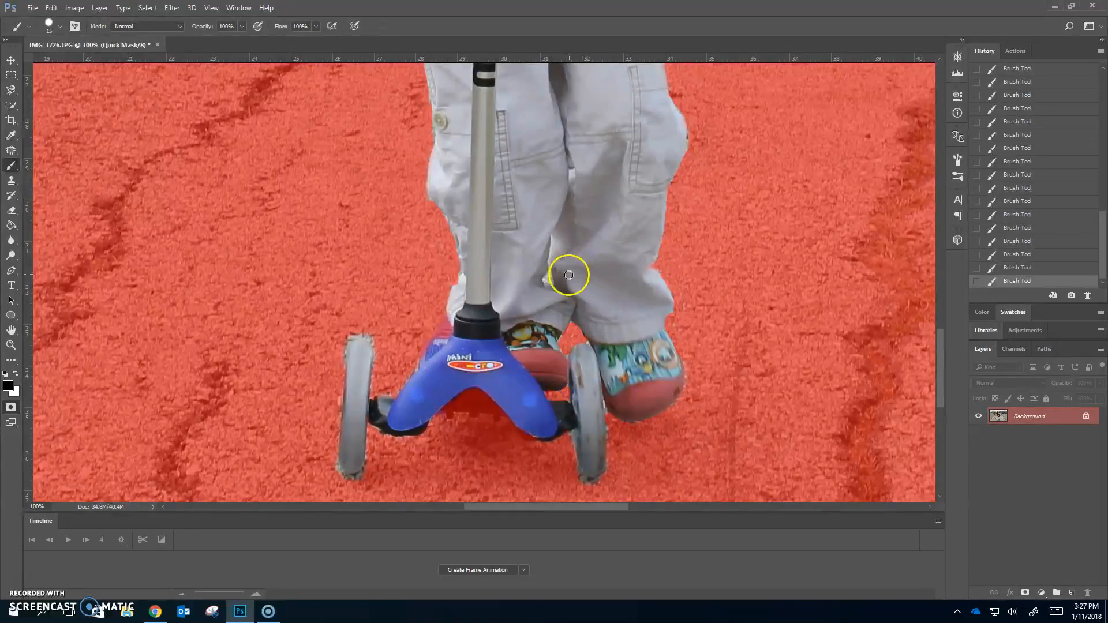
pyautogui.click(548, 279)
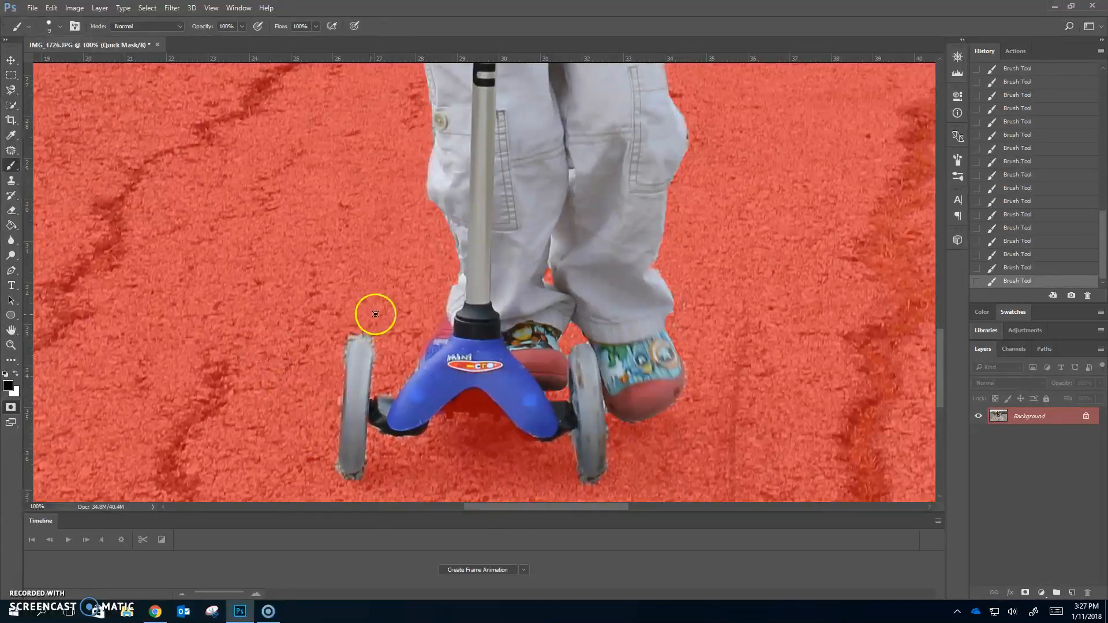
# Mask the leftover pavement around both front scooter wheels and below the outer shoe with a smaller black brush
pyautogui.moveTo(374, 342)
pyautogui.mouseDown()
pyautogui.moveTo(346, 347)
pyautogui.moveTo(342, 377)
pyautogui.moveTo(376, 356)
pyautogui.moveTo(378, 380)
pyautogui.mouseUp()
pyautogui.moveTo(335, 460); pyautogui.dragTo(342, 471)
pyautogui.moveTo(572, 446)
pyautogui.mouseDown()
pyautogui.moveTo(566, 435)
pyautogui.moveTo(571, 457)
pyautogui.mouseUp()
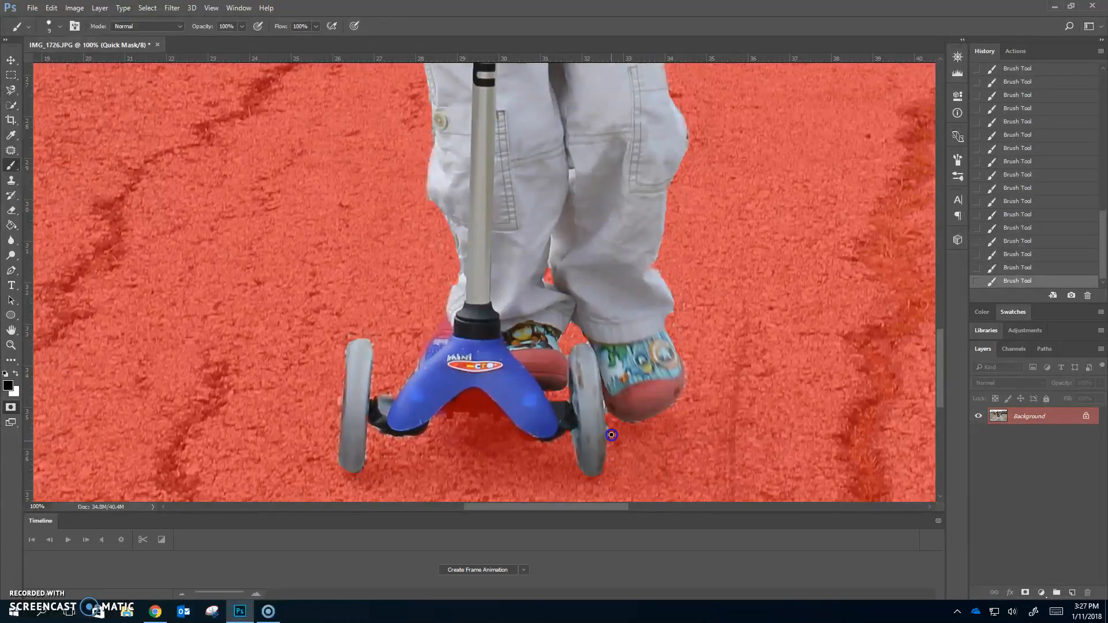
pyautogui.click(664, 422)
pyautogui.moveTo(576, 486)
pyautogui.mouseDown()
pyautogui.moveTo(688, 474)
pyautogui.moveTo(687, 401)
pyautogui.moveTo(621, 426)
pyautogui.moveTo(746, 390)
pyautogui.mouseUp()
# Fit the whole photo in view, exit Quick Mask mode and copy the selected boy and scooter
pyautogui.hotkey('ctrl', '0')
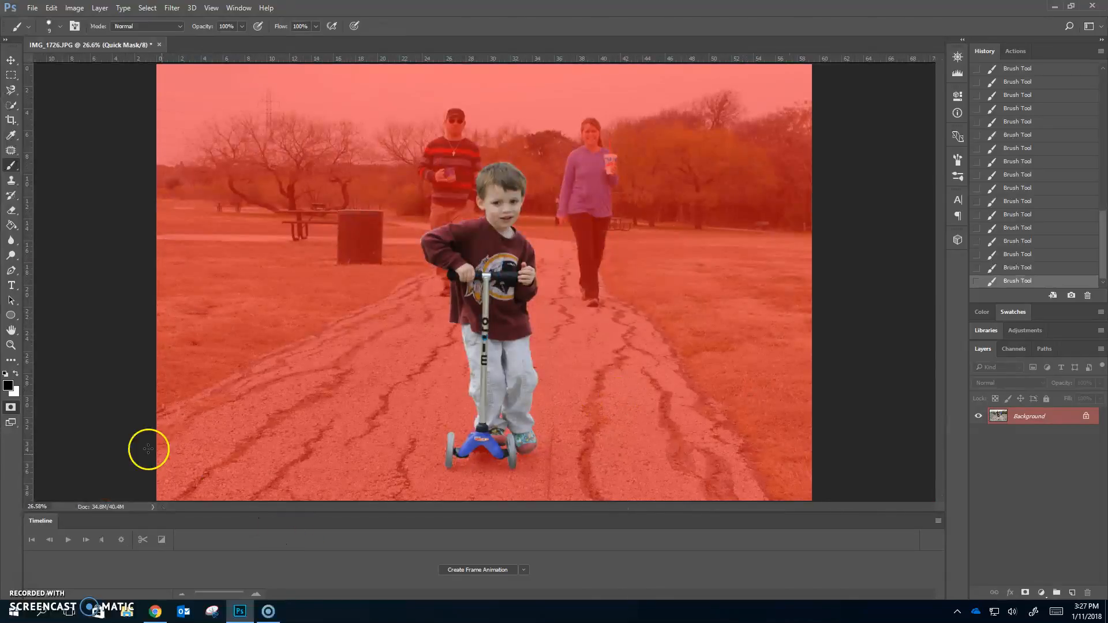
pyautogui.click(11, 408)
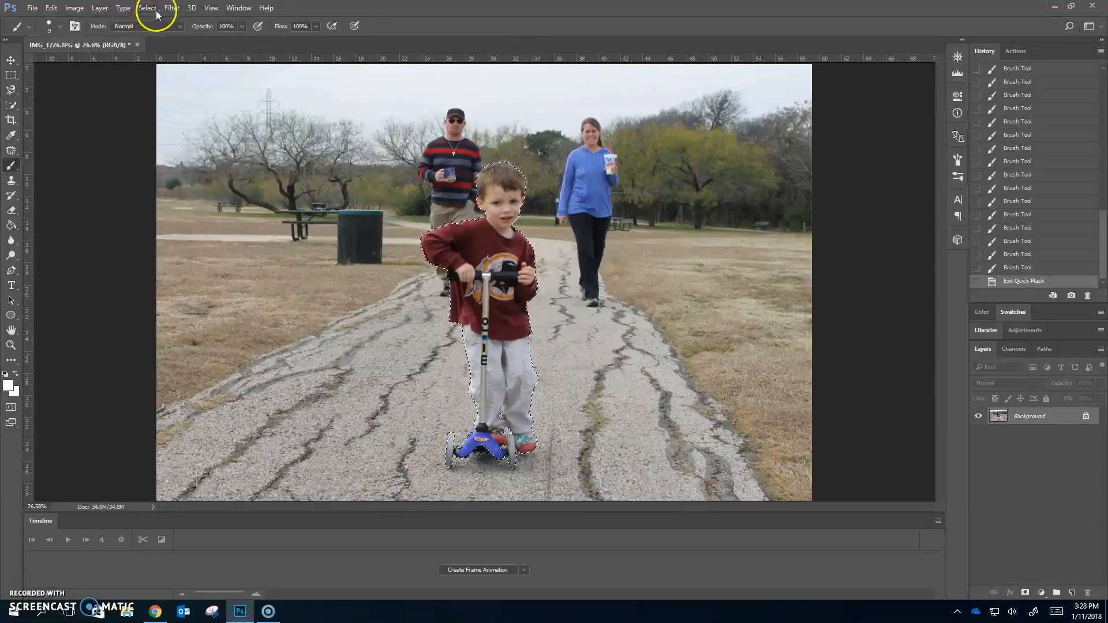
pyautogui.click(47, 10)
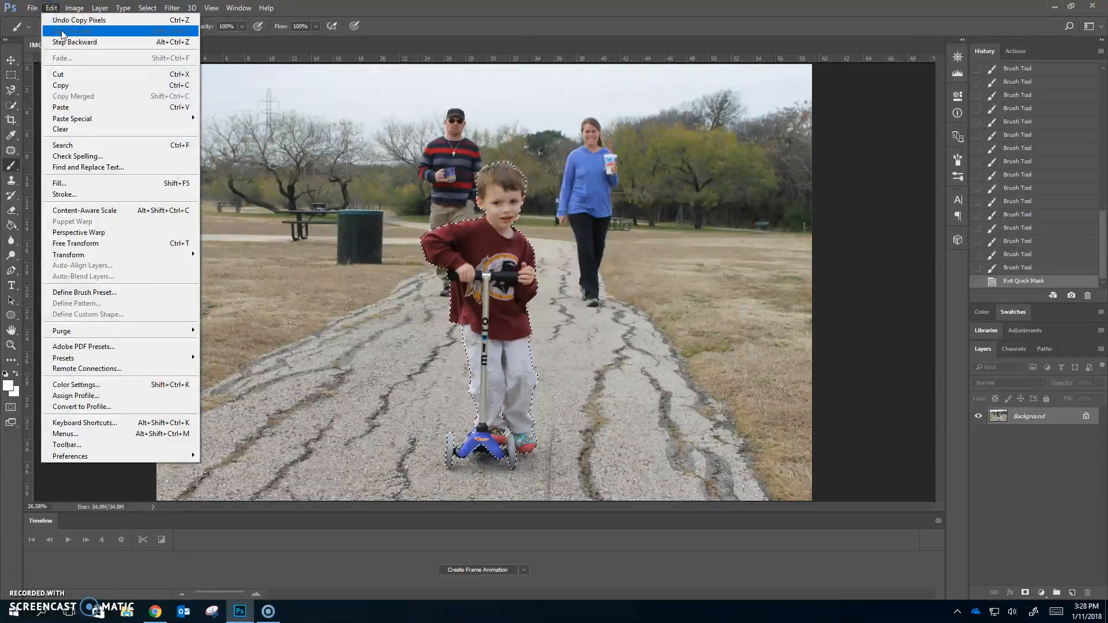
pyautogui.click(234, 25)
# Create a new document from the Clipboard preset, 790 x 2023 pixels at 72 pixels/inch, with white background contents
pyautogui.click(32, 8)
pyautogui.click(38, 21)
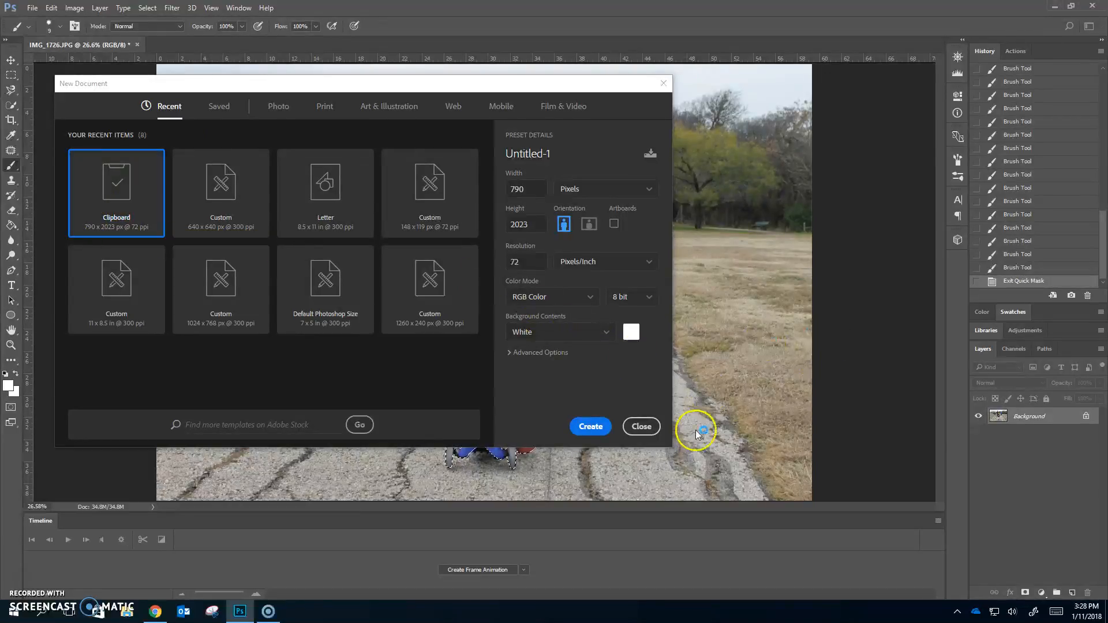
pyautogui.click(539, 338)
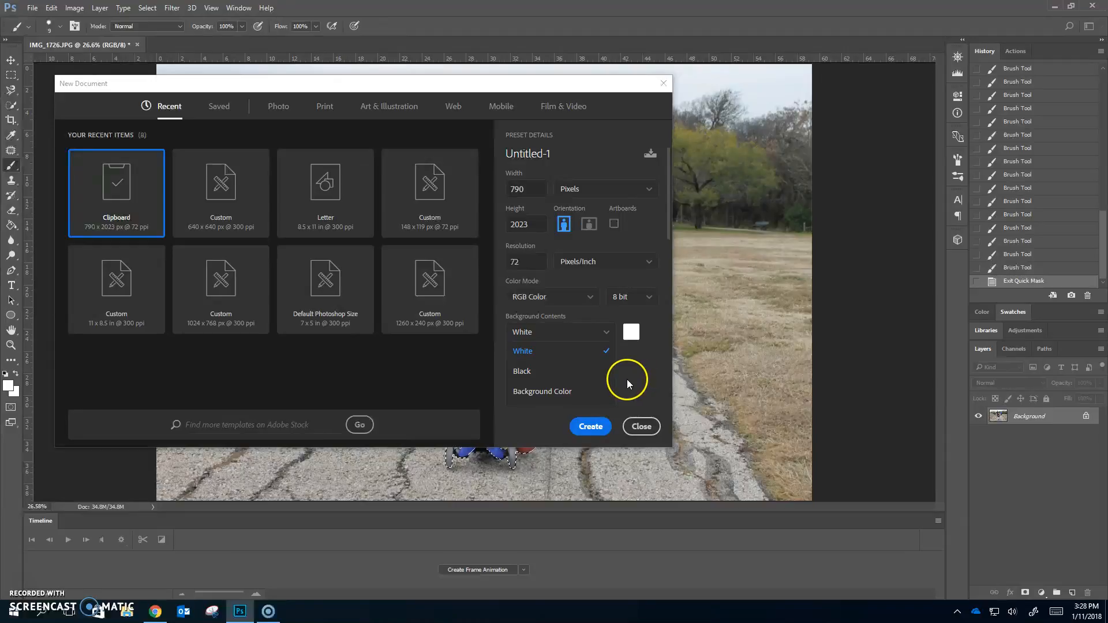
pyautogui.click(526, 352)
pyautogui.click(545, 355)
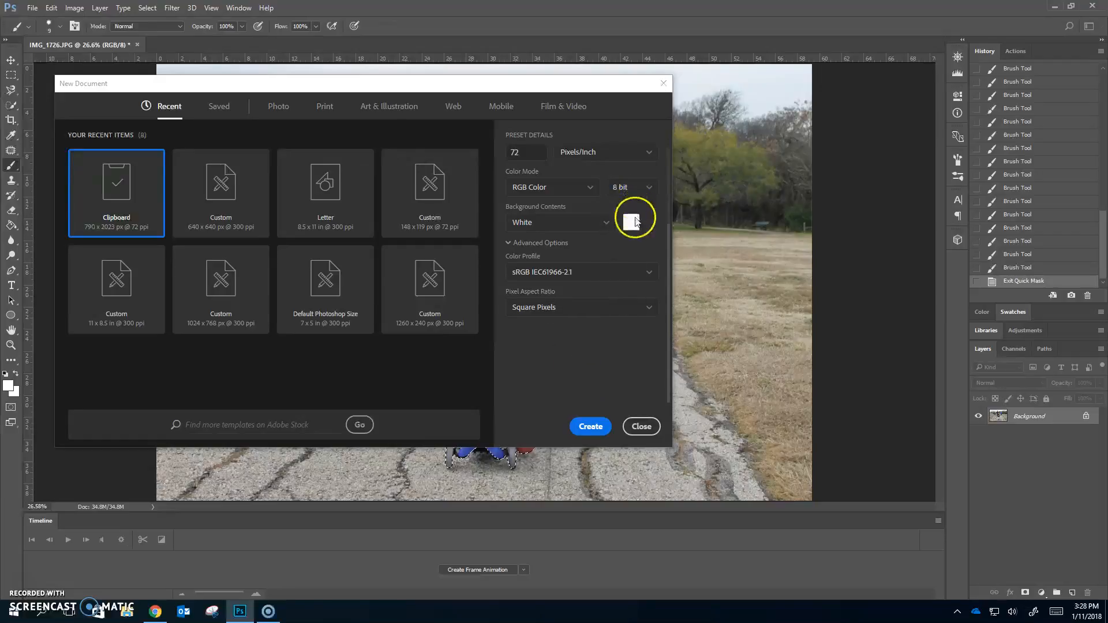
pyautogui.click(590, 427)
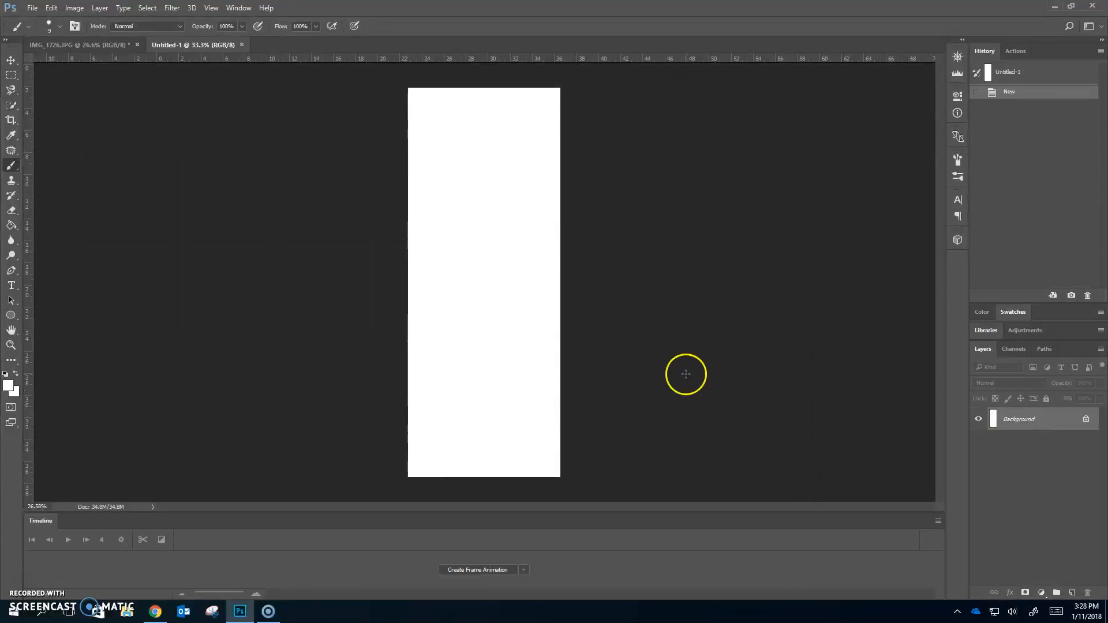
# Paste the copied boy into the new document and hide the Background layer
pyautogui.hotkey('ctrl', 'v')
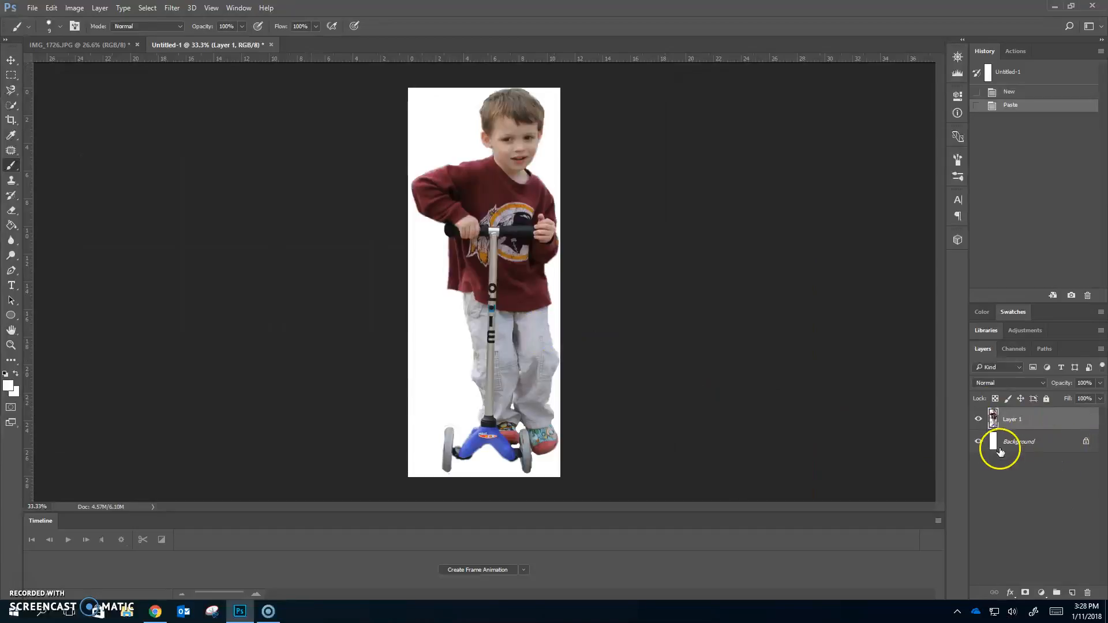
pyautogui.click(979, 442)
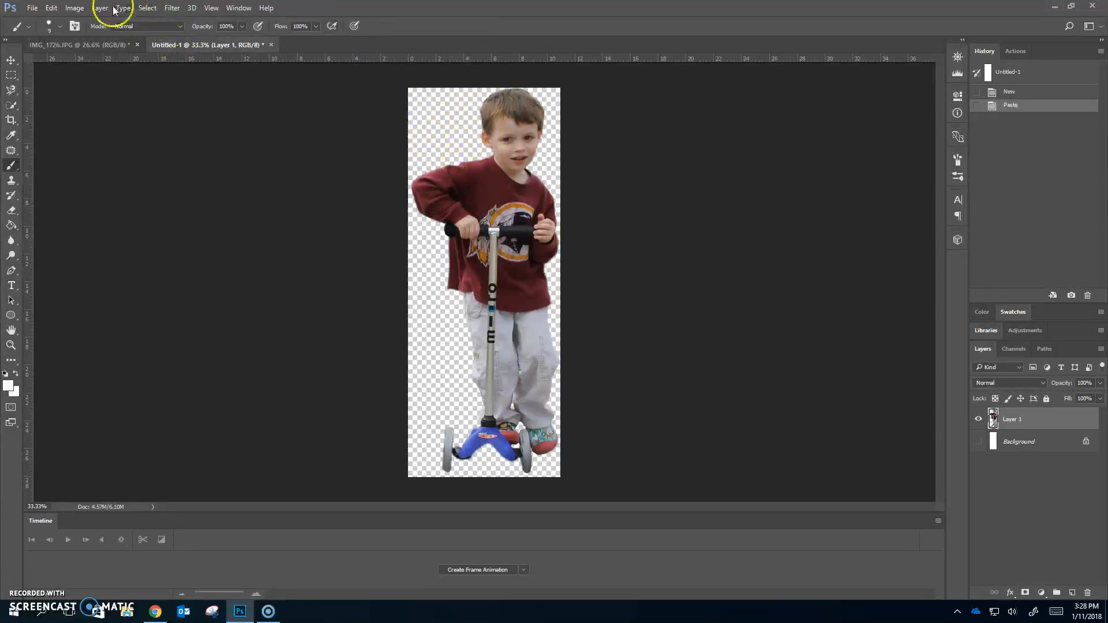
# Start saving the document under a new name, entering carson_selection with the Photoshop file type
pyautogui.click(32, 10)
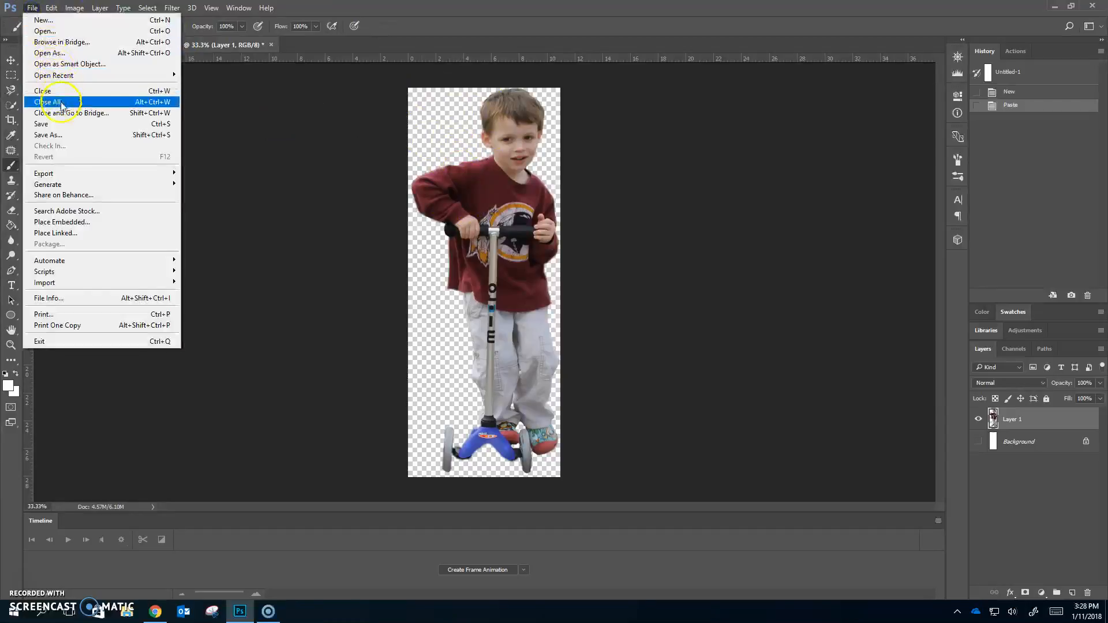
pyautogui.click(56, 132)
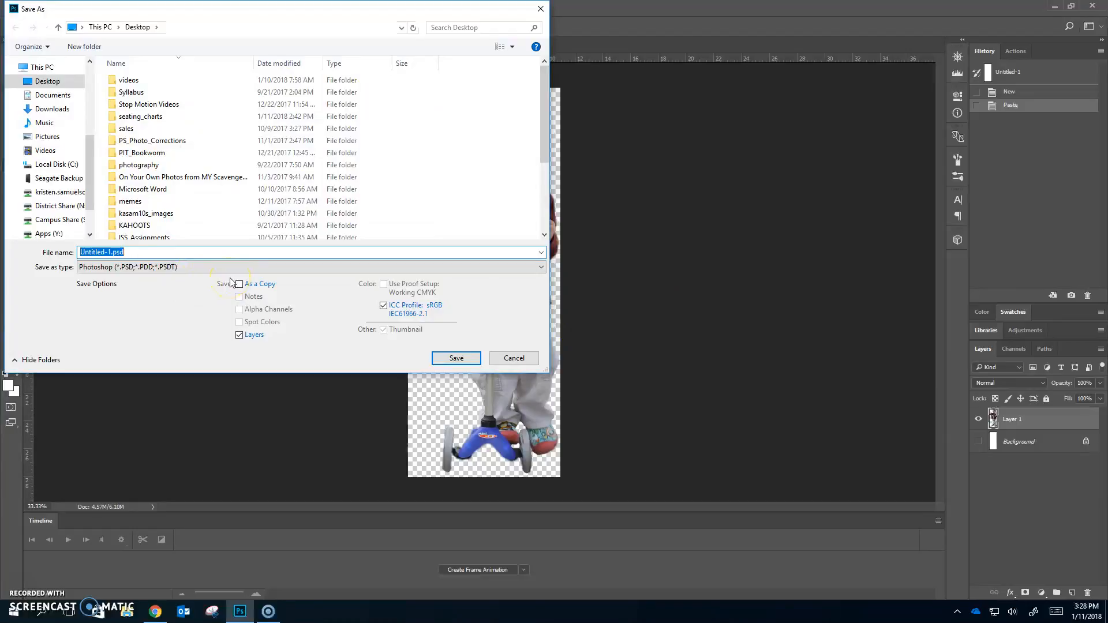
pyautogui.write('carson_selection')
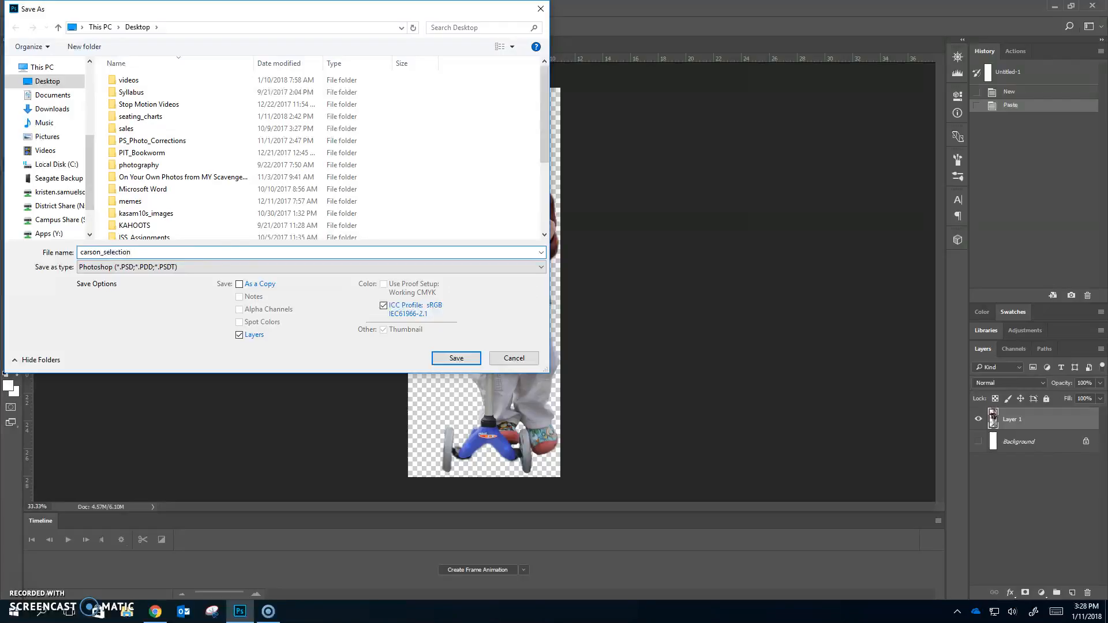
pyautogui.click(463, 362)
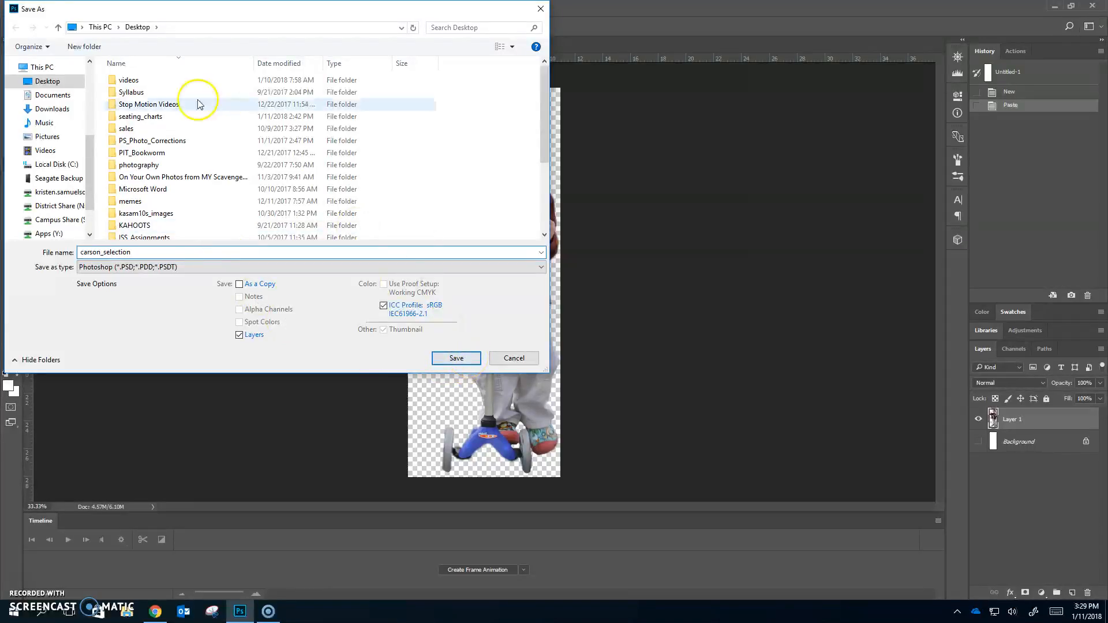
# Save the file in the PS_Examples folder on OneDrive, keeping Maximize Compatibility enabled
pyautogui.moveTo(89, 145); pyautogui.dragTo(89, 99)
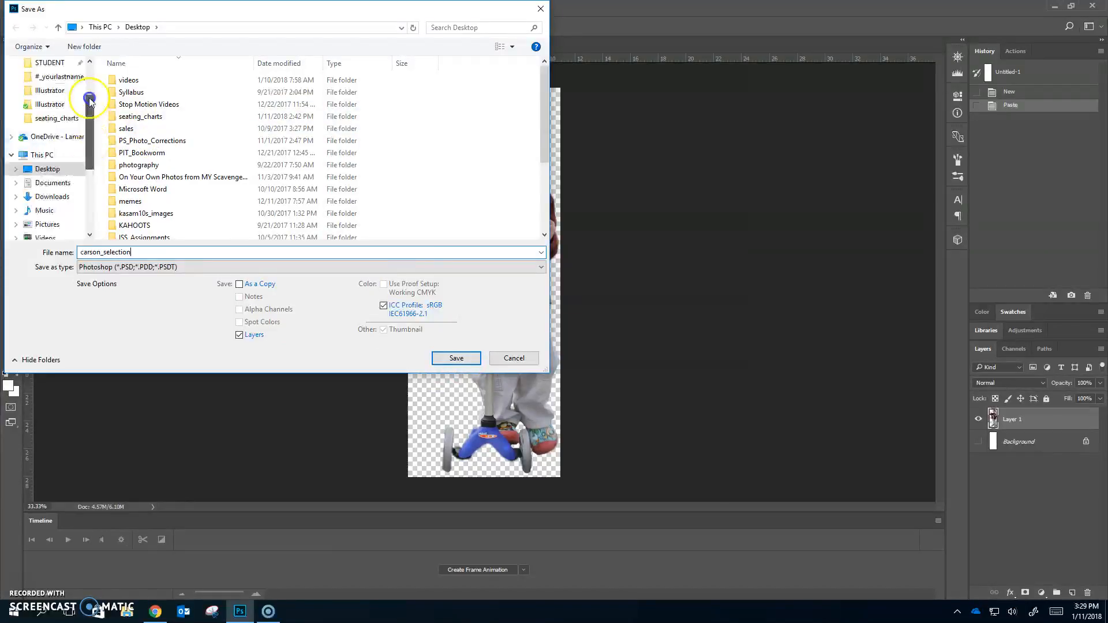
pyautogui.click(75, 149)
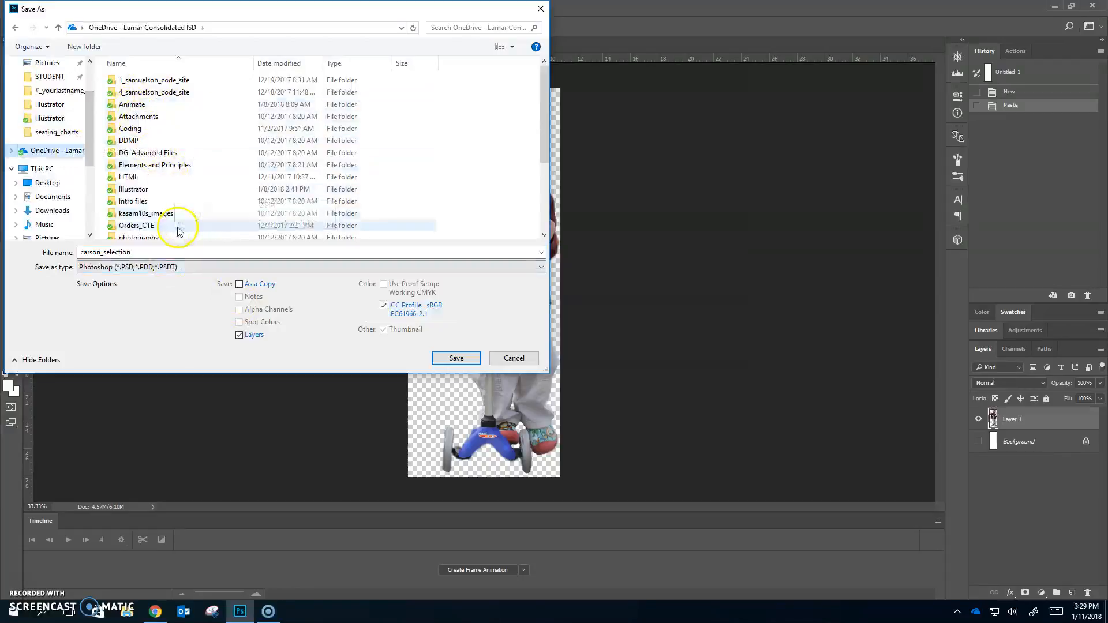
pyautogui.scroll(-1, 197, 173)
pyautogui.scroll(1, 210, 148)
pyautogui.scroll(-2, 196, 173)
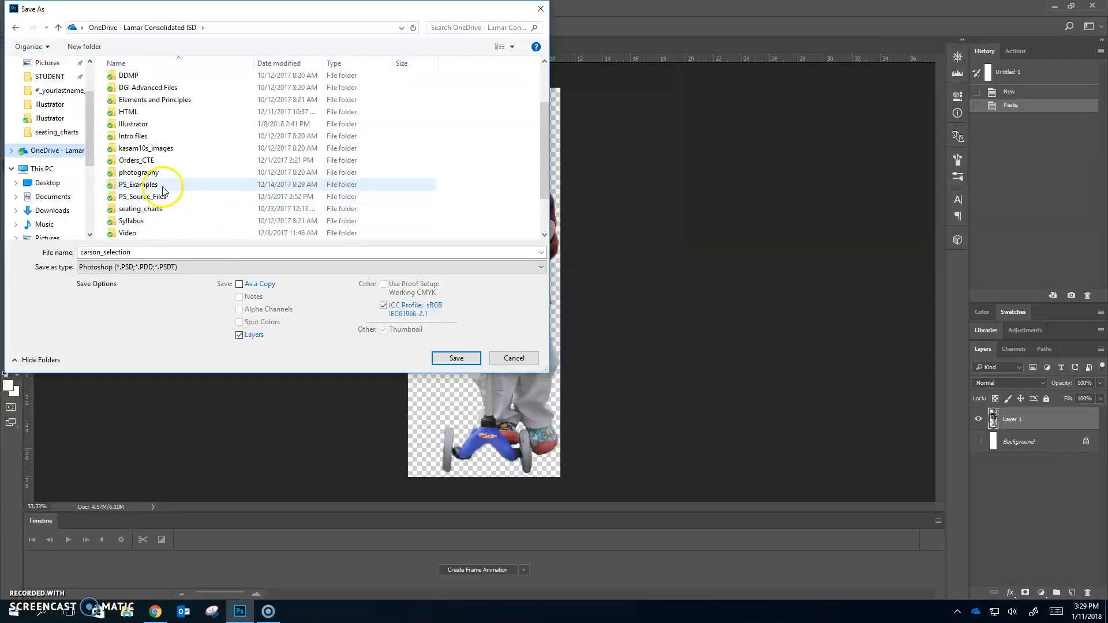
pyautogui.doubleClick(163, 186)
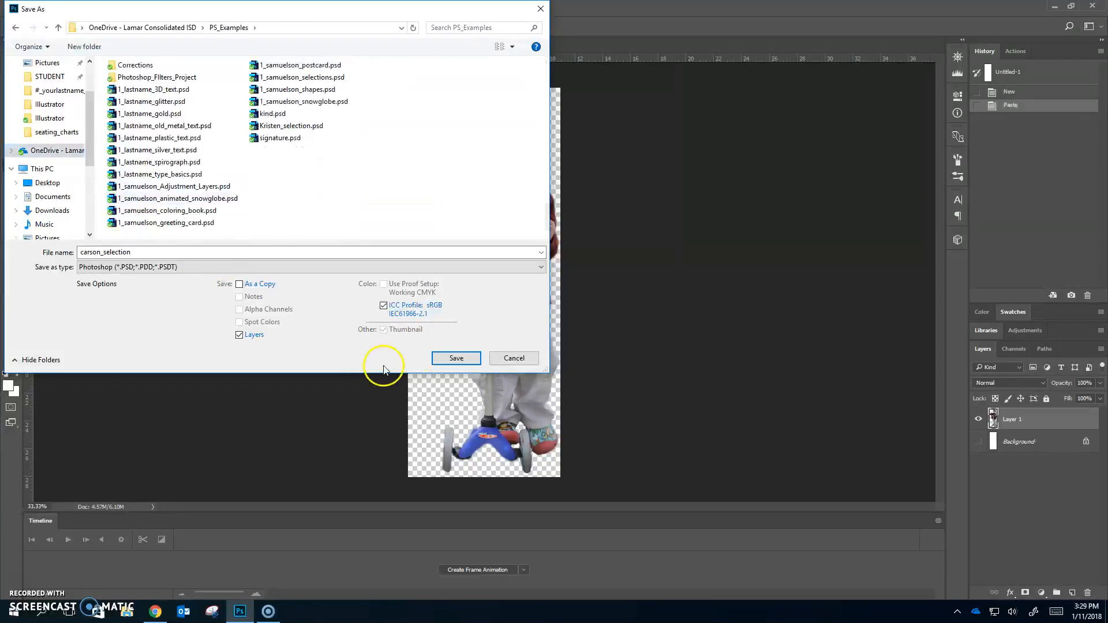
pyautogui.click(456, 357)
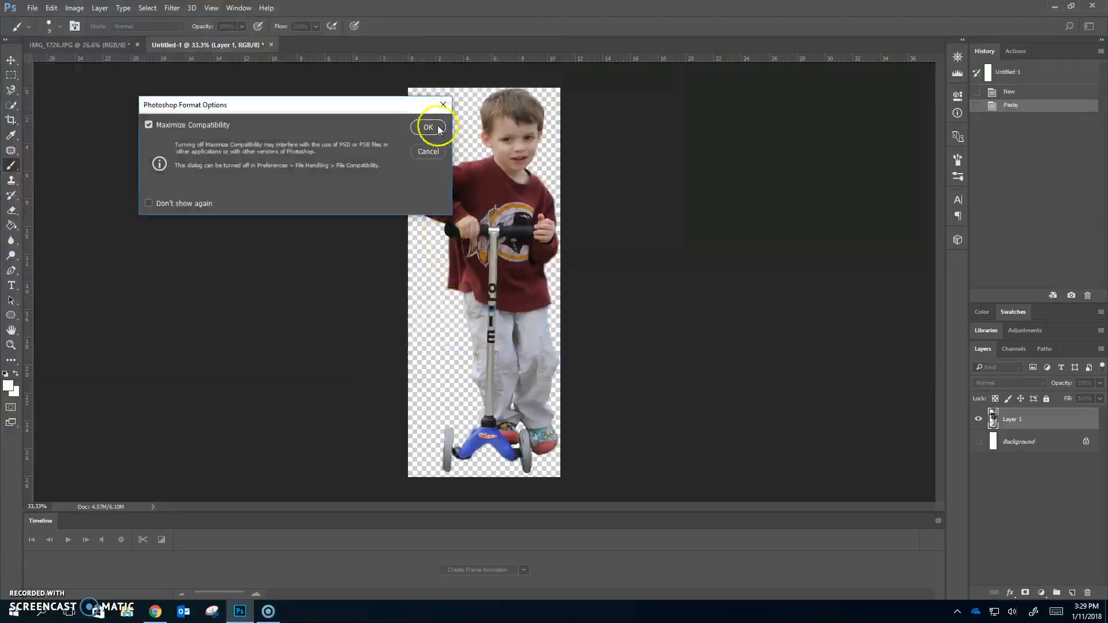
pyautogui.click(428, 127)
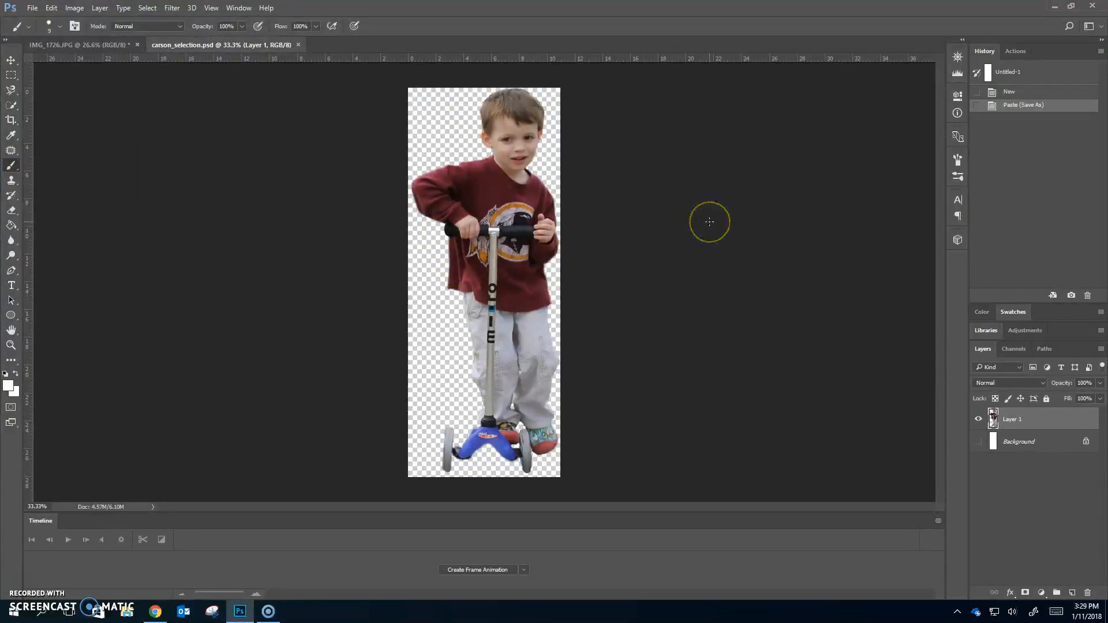